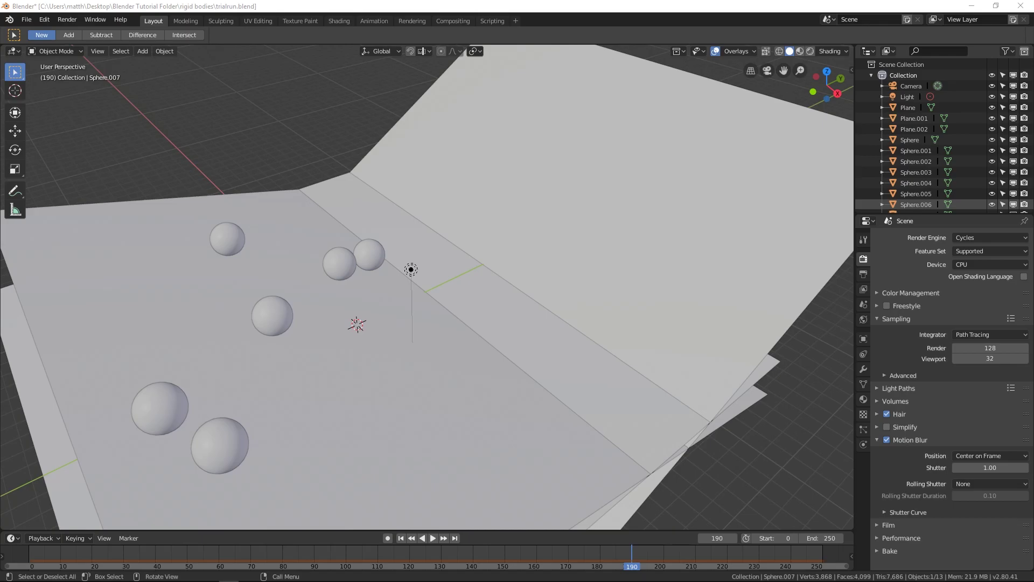
Play the multi-sphere ramp simulation in reverse and then forward, and stop back at frame 1.
key("shift+ctrl+space")
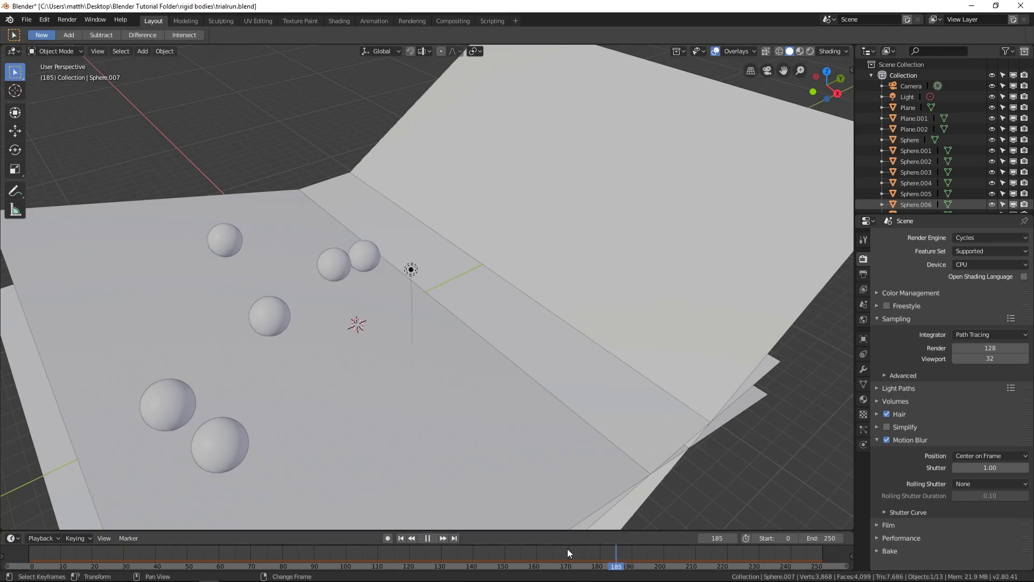
left_click_drag(568, 553, 28, 553)
key("space")
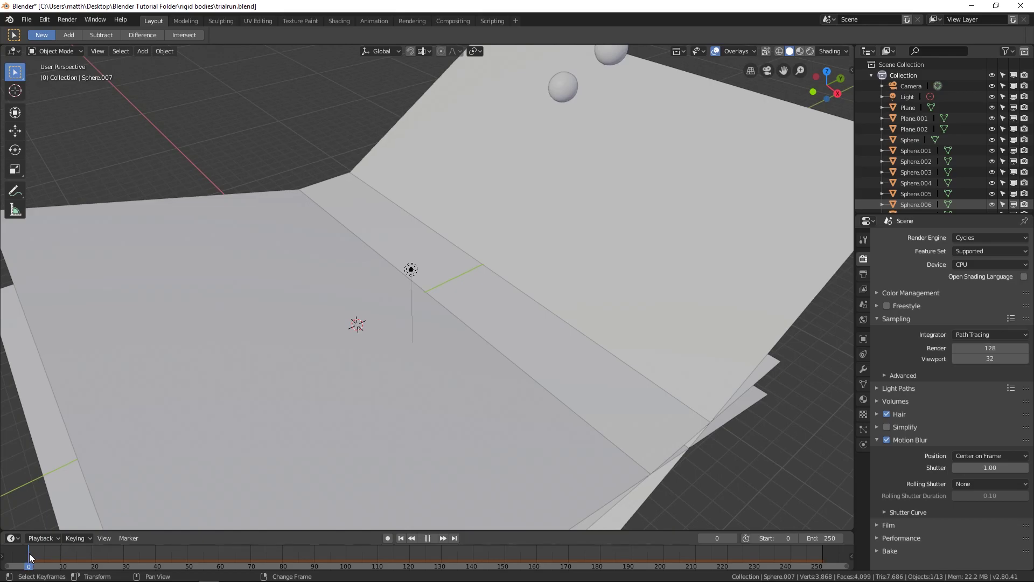
left_click(30, 554)
key("space")
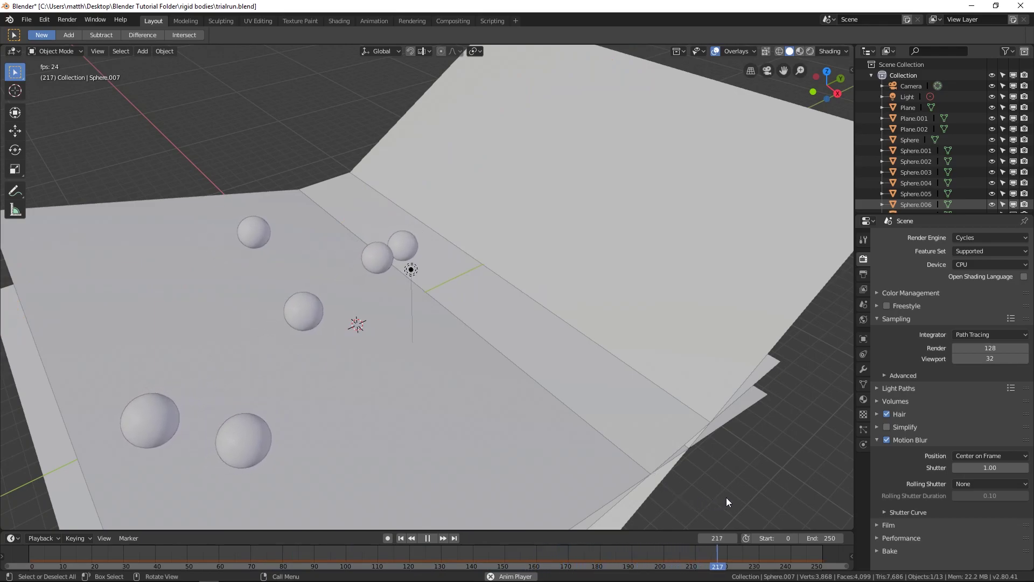
key("Escape")
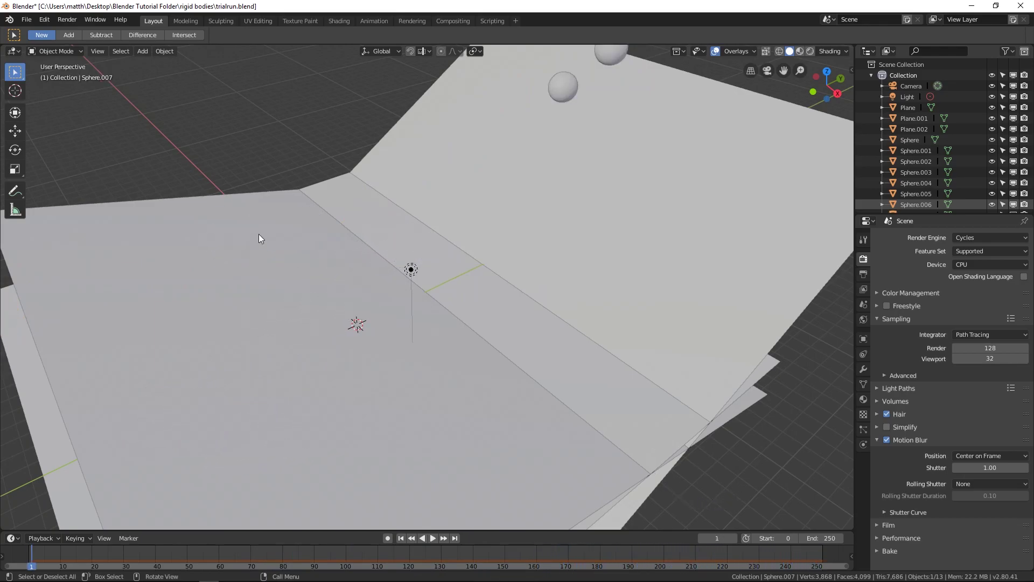
Start a new General scene and delete the default cube.
left_click(27, 20)
mouse_move(64, 32)
left_click(145, 34)
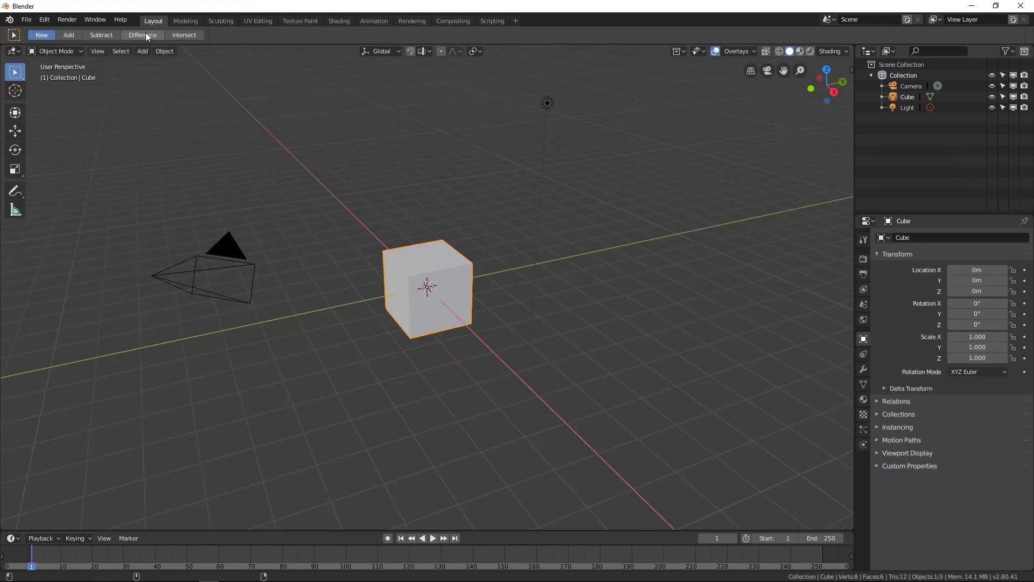
key("x")
left_click(448, 314)
Add a UV sphere and raise it along Z to 4.9667 m.
key("shift+a")
mouse_move(452, 312)
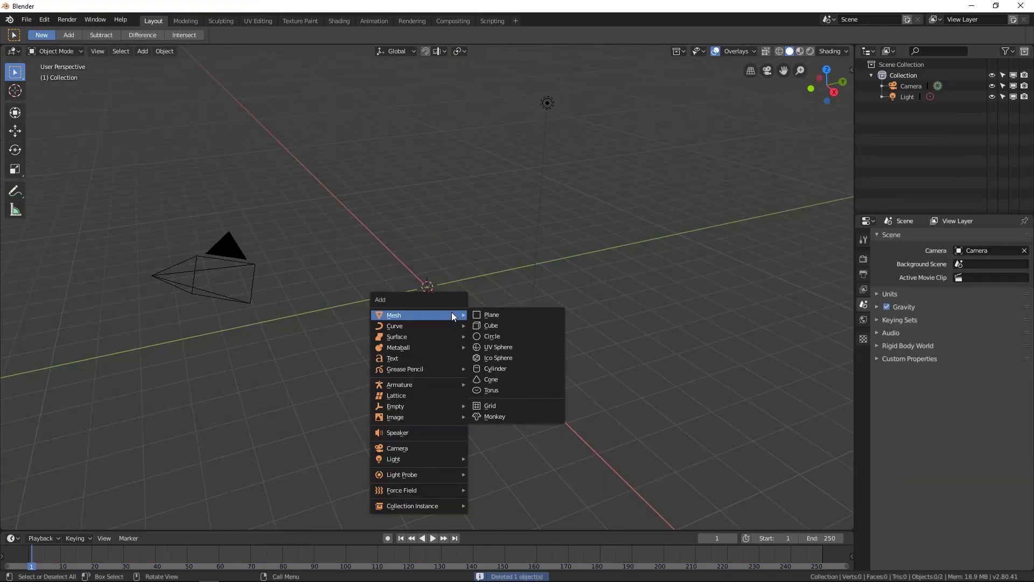
left_click(489, 348)
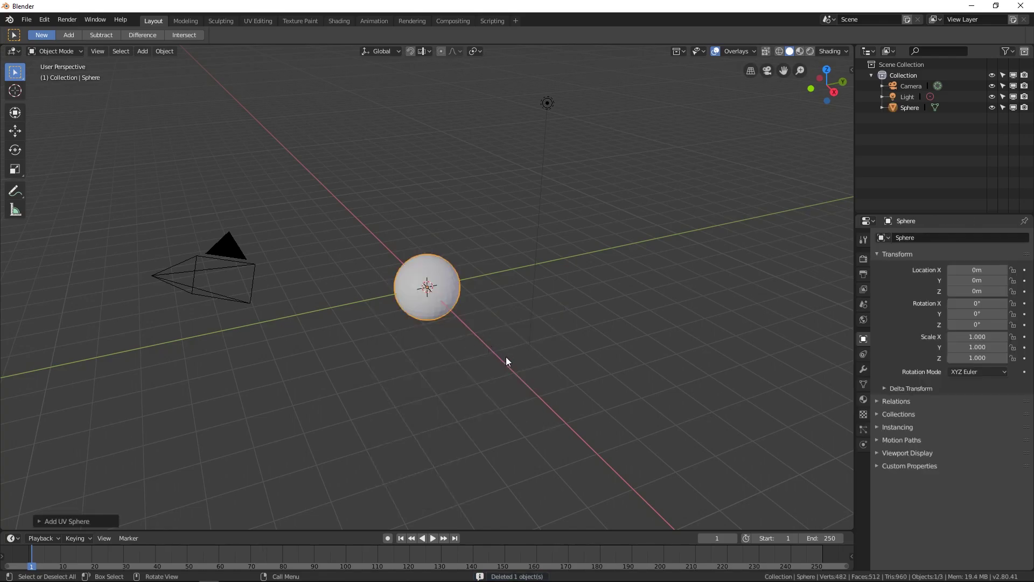
key("g")
key("z")
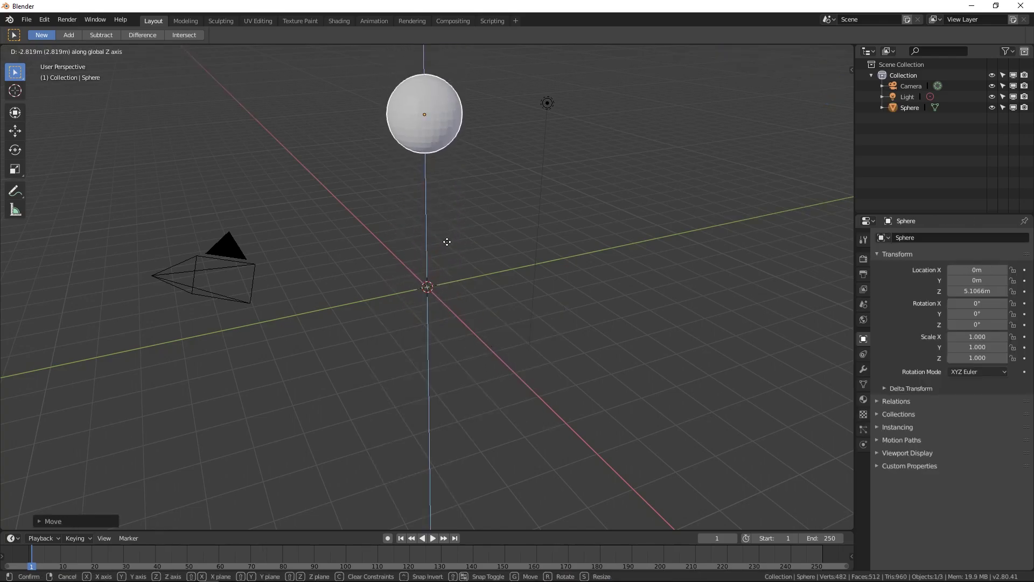
left_click(431, 293)
key("shift+a")
mouse_move(431, 293)
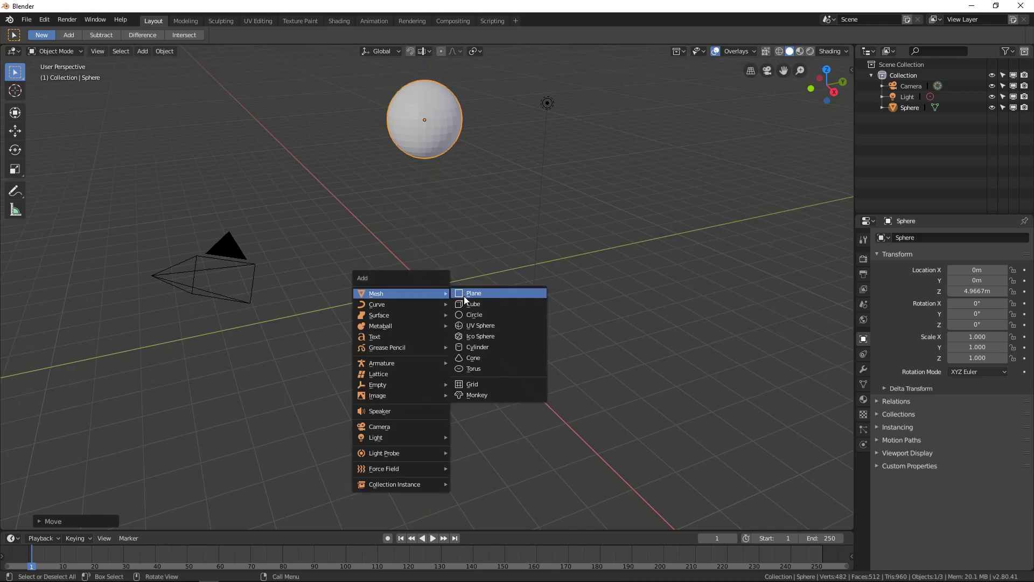
Add a plane at the origin and scale it up to 16.838.
left_click(470, 294)
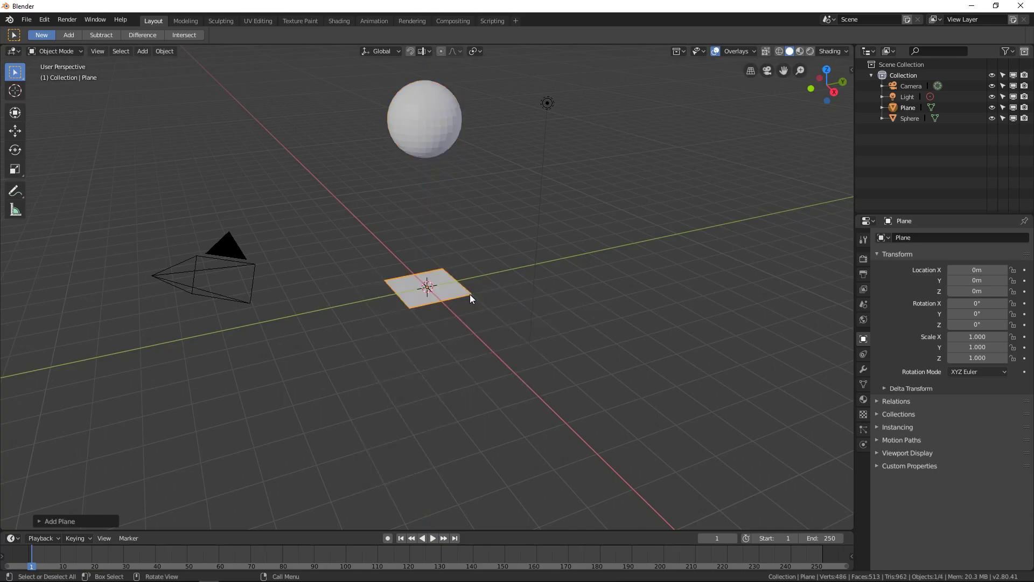
key("s")
left_click(725, 383)
key("s")
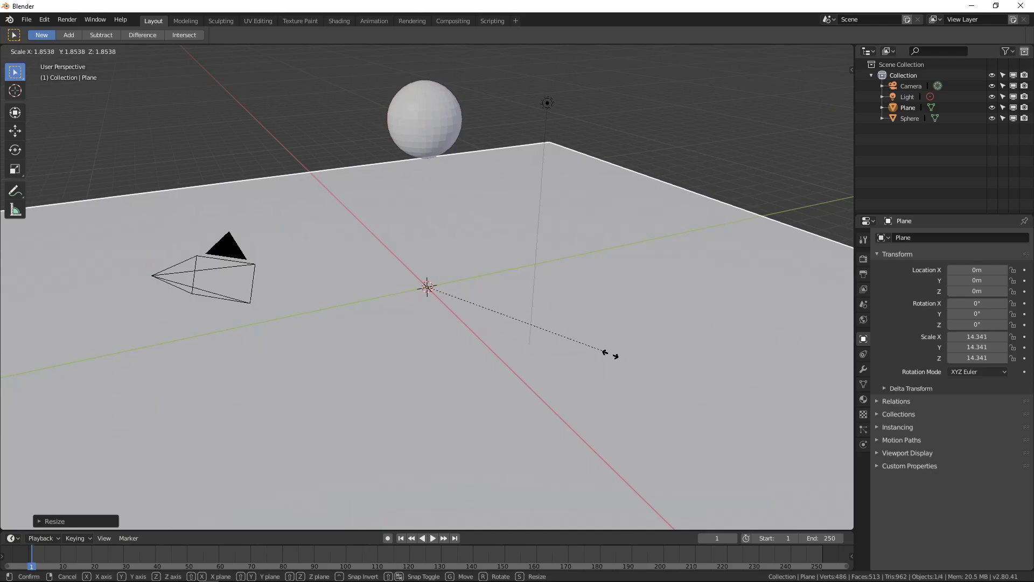
left_click(587, 363)
scroll(536, 347, "down", 3)
scroll(560, 348, "up", 2)
middle_click_drag(560, 345, 539, 343)
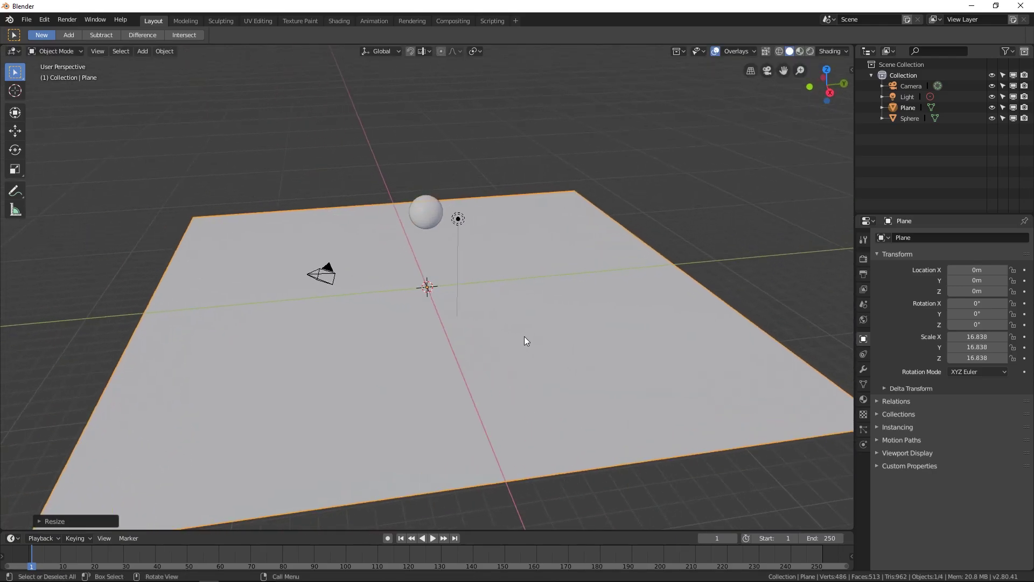
Try moving the sphere along Z and Y, then cancel so it stays at 4.9667 m.
key("shift+a")
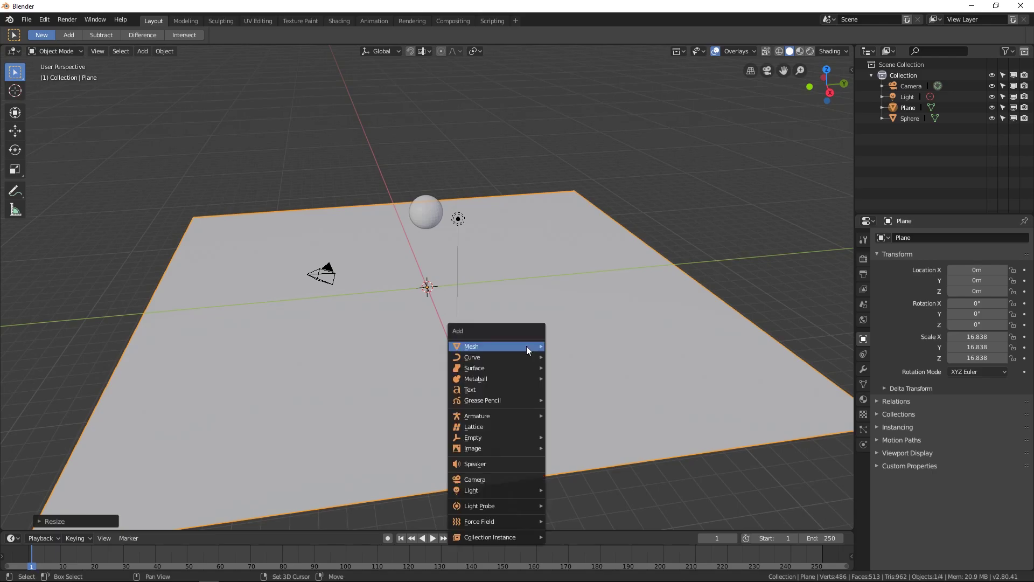
mouse_move(482, 346)
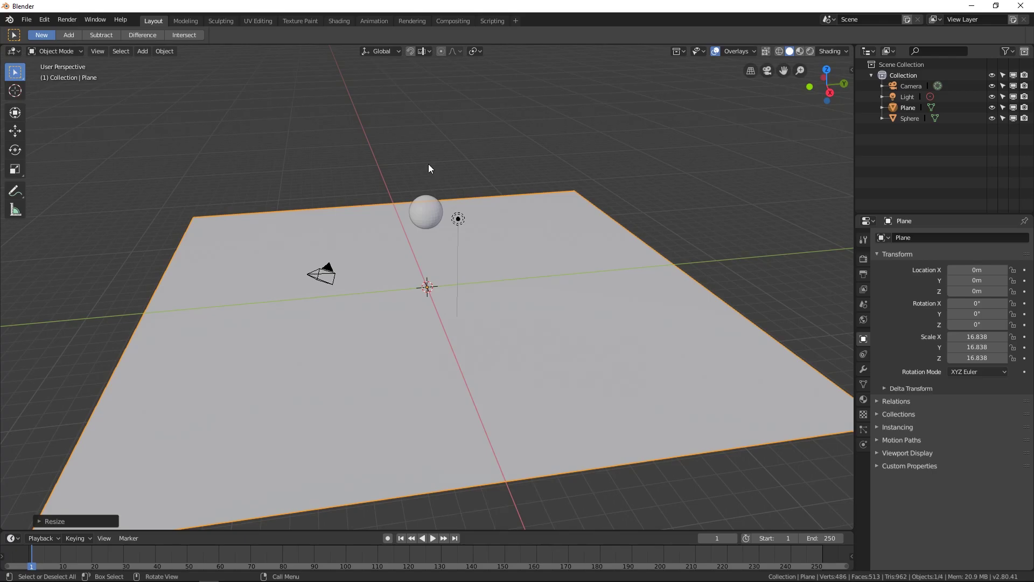
left_click(428, 216)
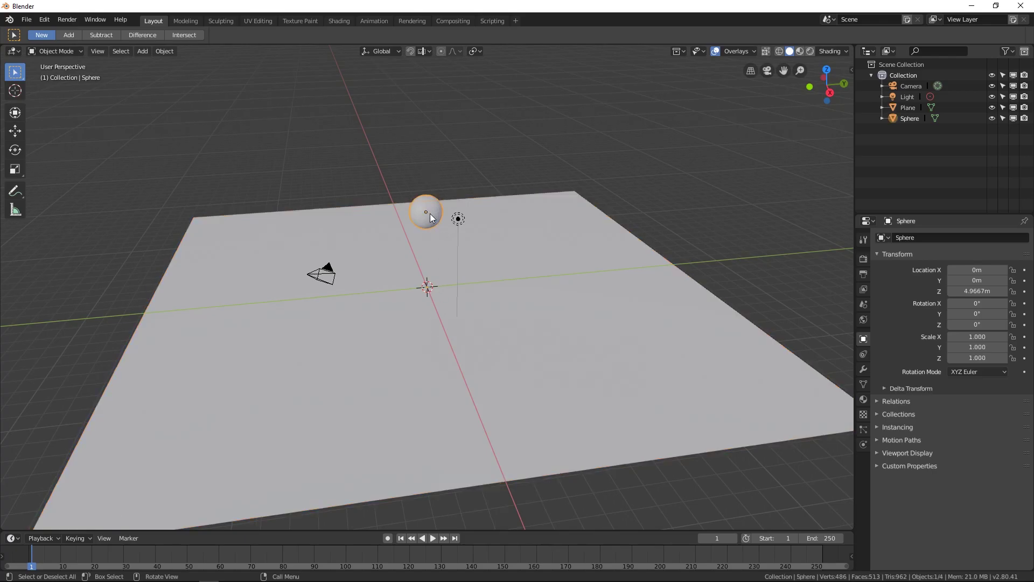
key("g")
key("z")
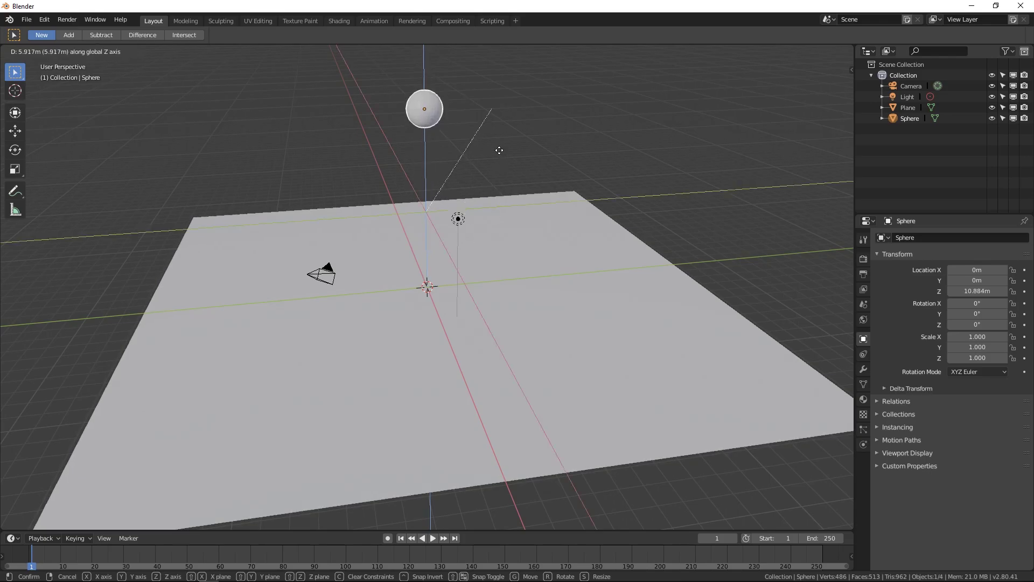
key("y")
key("z")
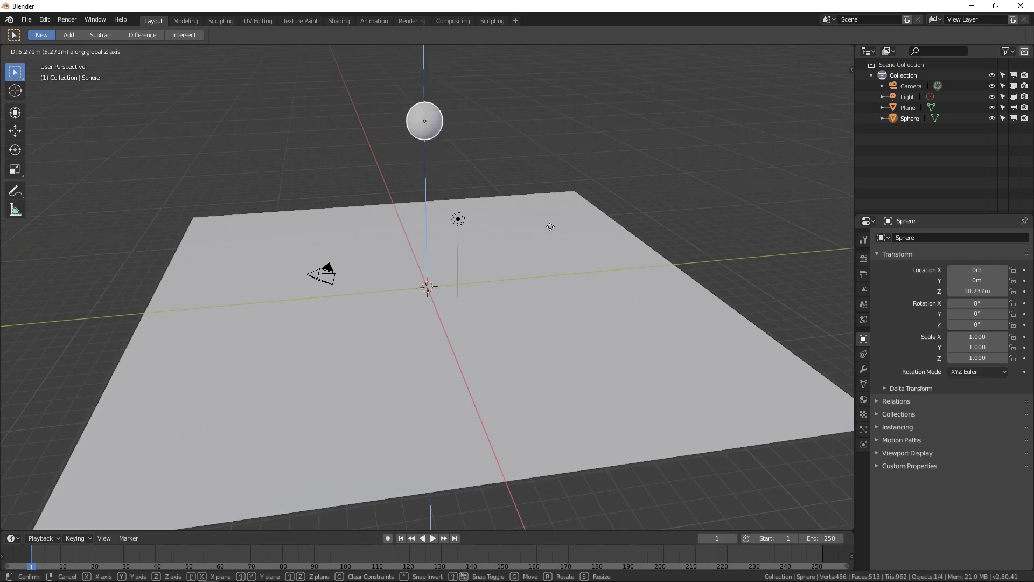
key("Escape")
key("g")
key("z")
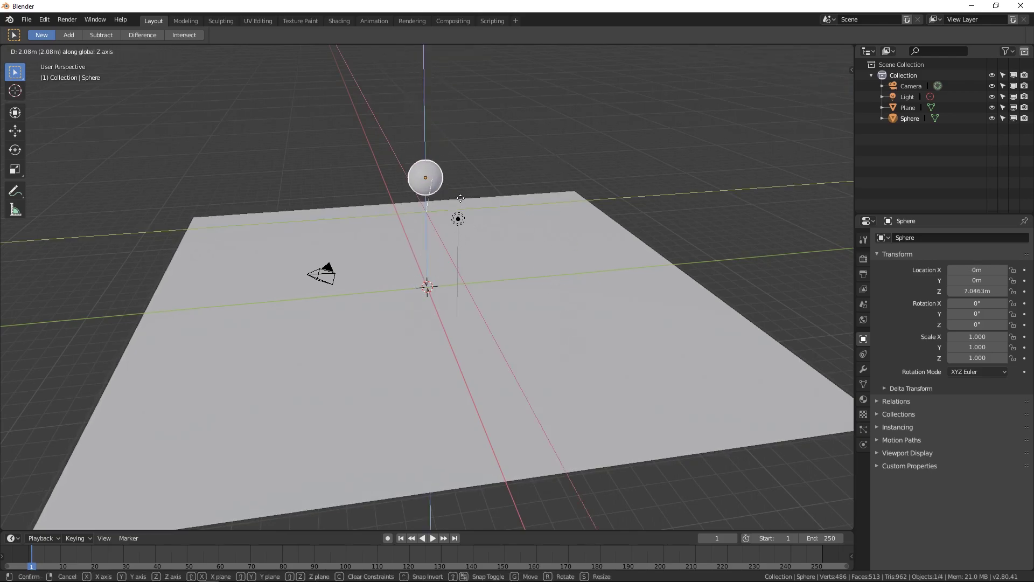
Preview the scene in Material Preview and Rendered shading, then return to Solid.
key("Escape")
key("z")
left_click(516, 247)
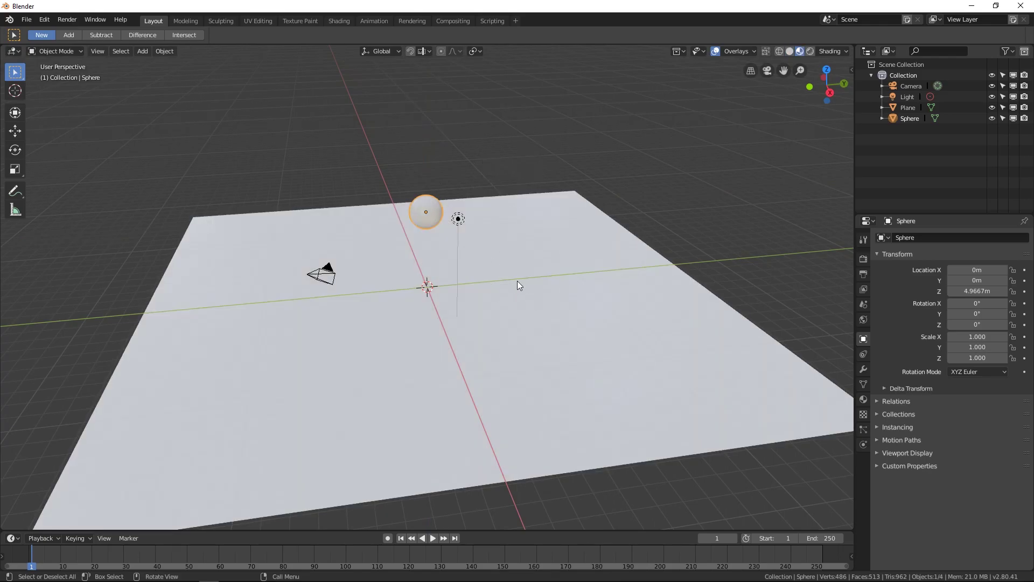
key("z")
left_click(527, 242)
key("z")
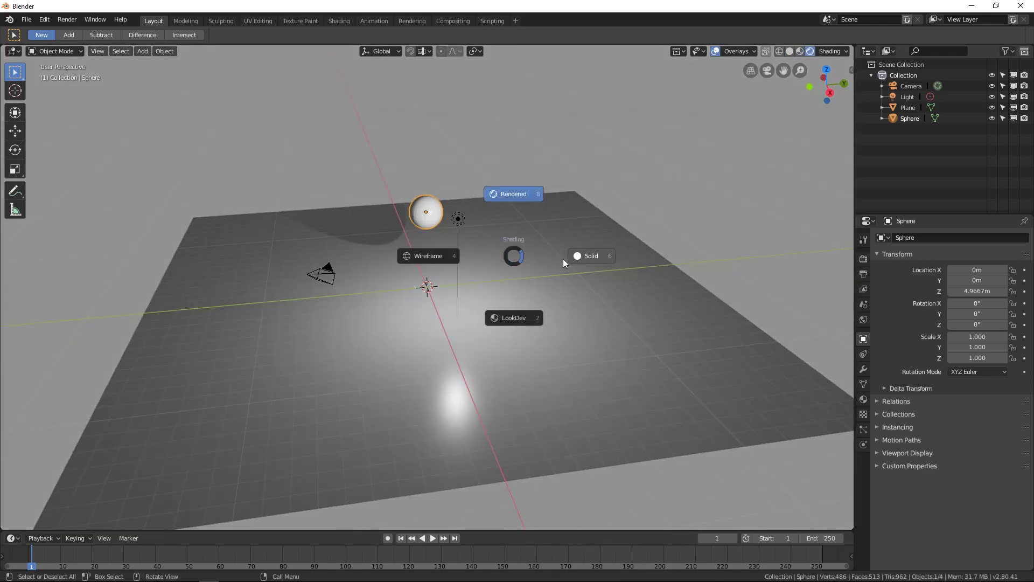
left_click(567, 258)
Reselect the ground plane and keep its scale at 16.838.
left_click(536, 256)
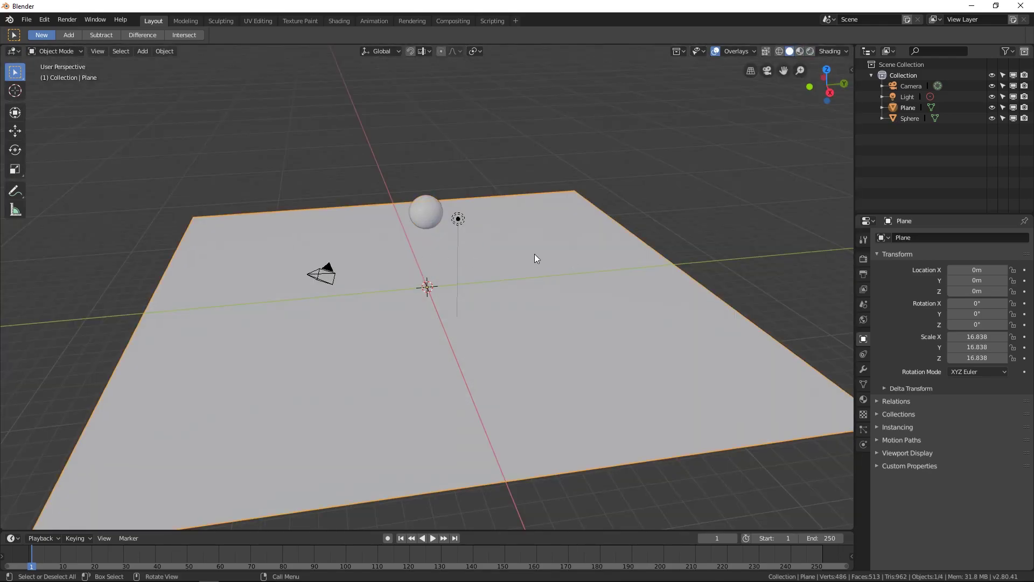
key("s")
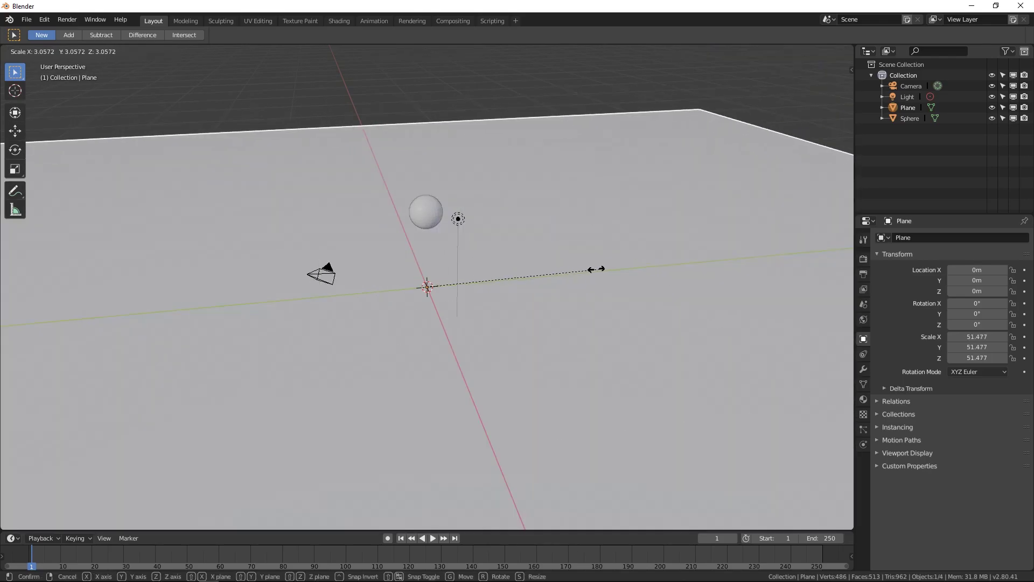
left_click(542, 279)
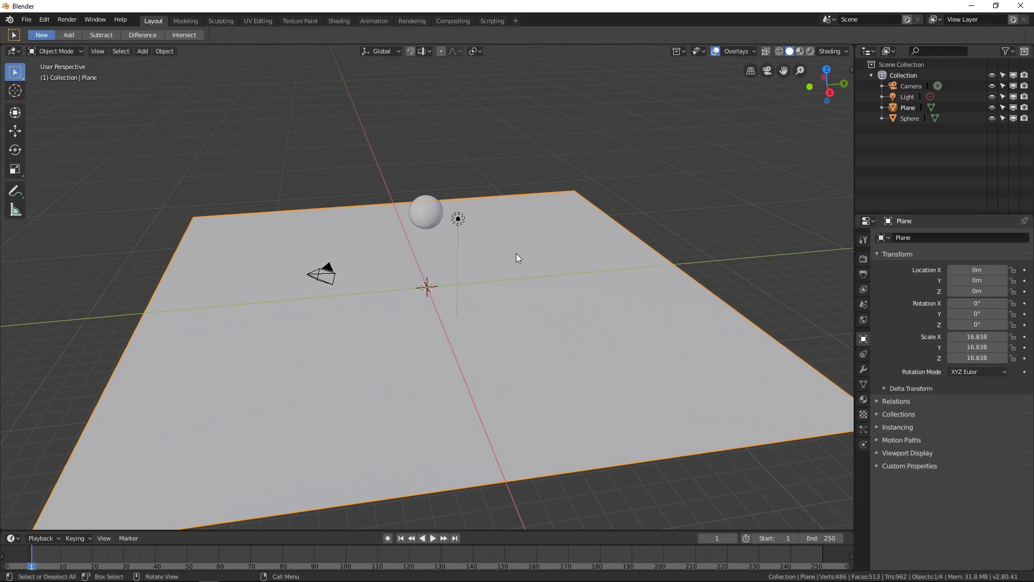
Add a Rigid Body to the sphere: Active type, 1kg mass, Convex Hull collision shape.
left_click(436, 217)
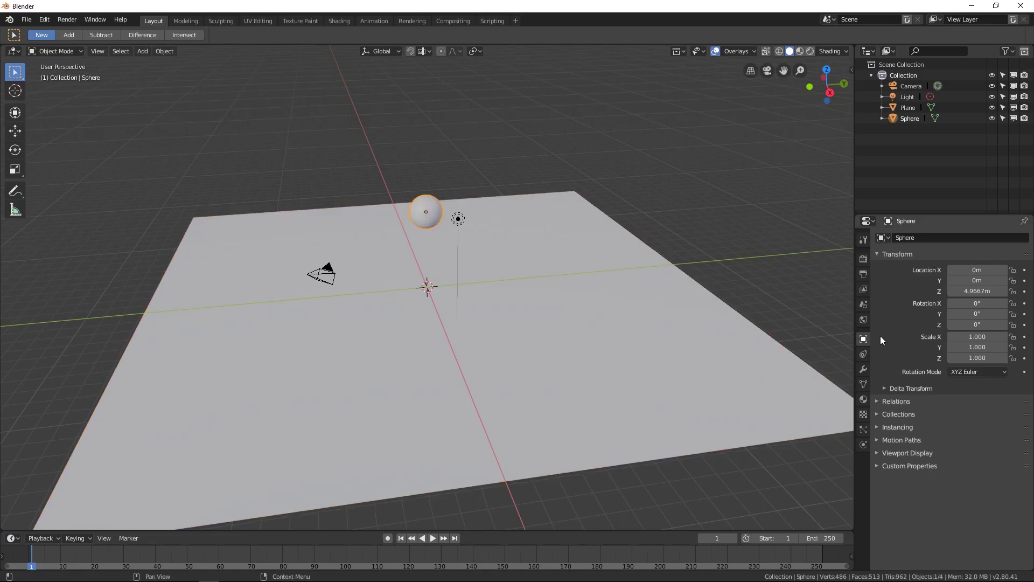
left_click(863, 445)
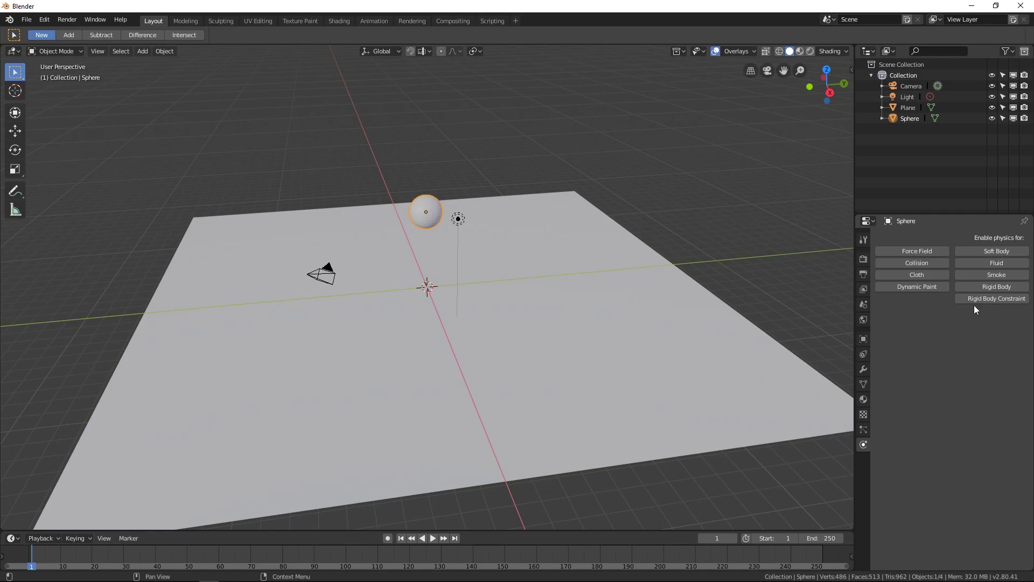
left_click(993, 286)
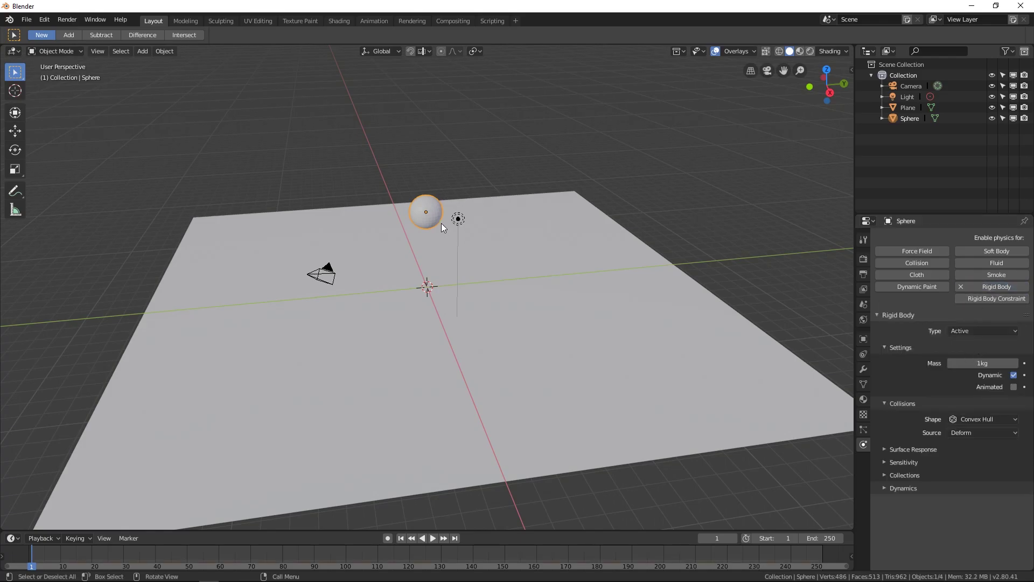
middle_click_drag(441, 223, 439, 217)
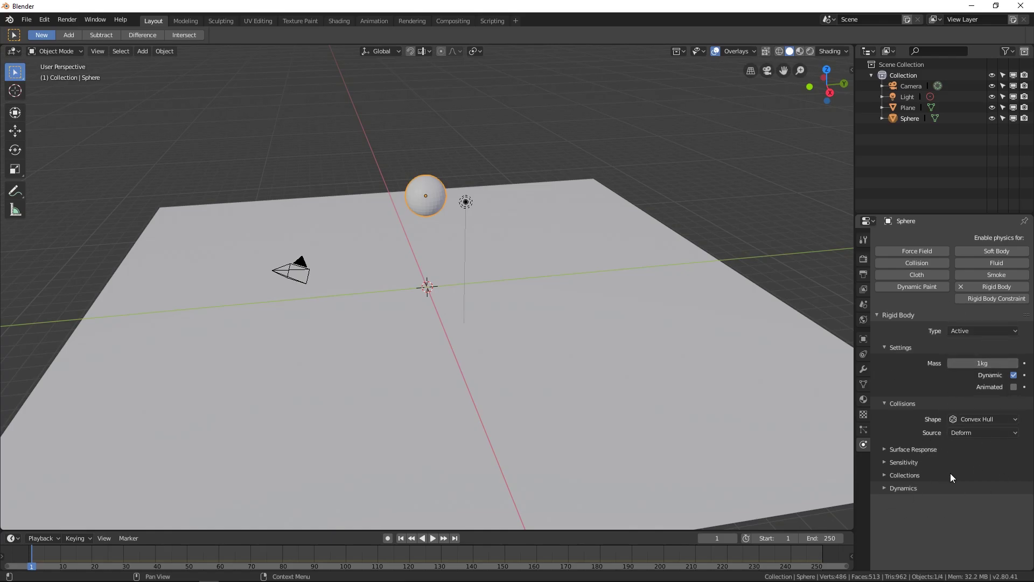
left_click(598, 200)
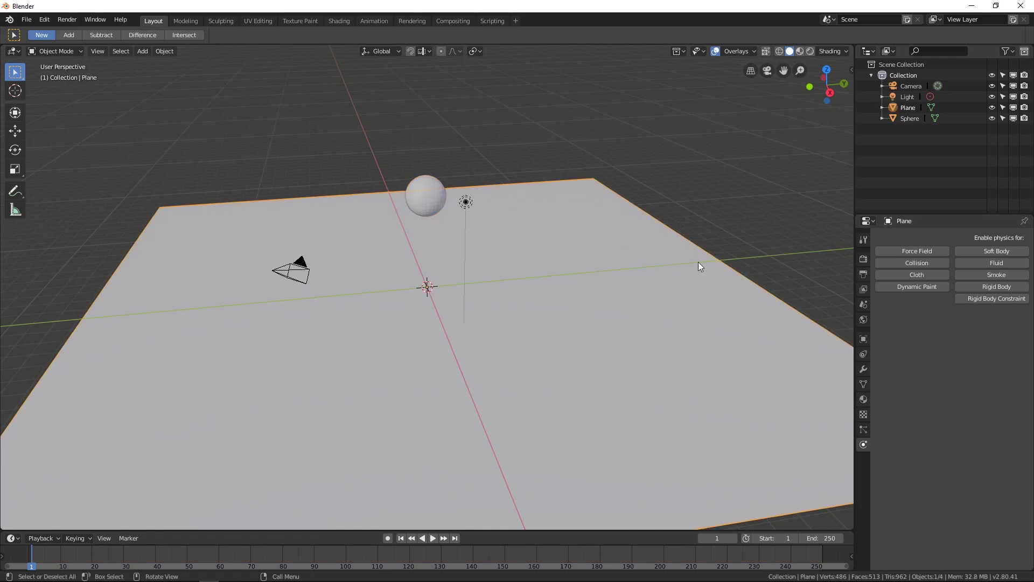
left_click(987, 286)
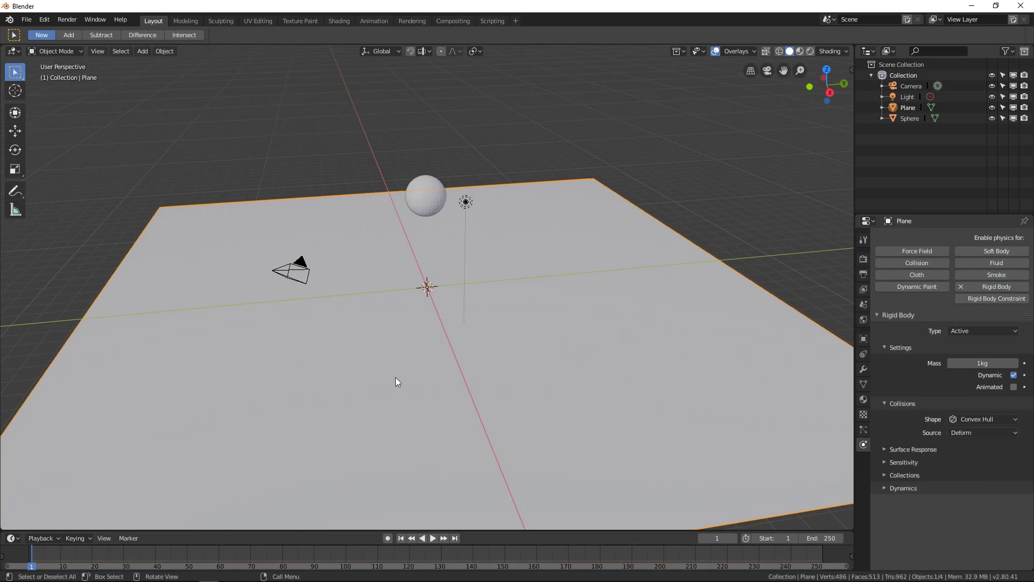
key("space")
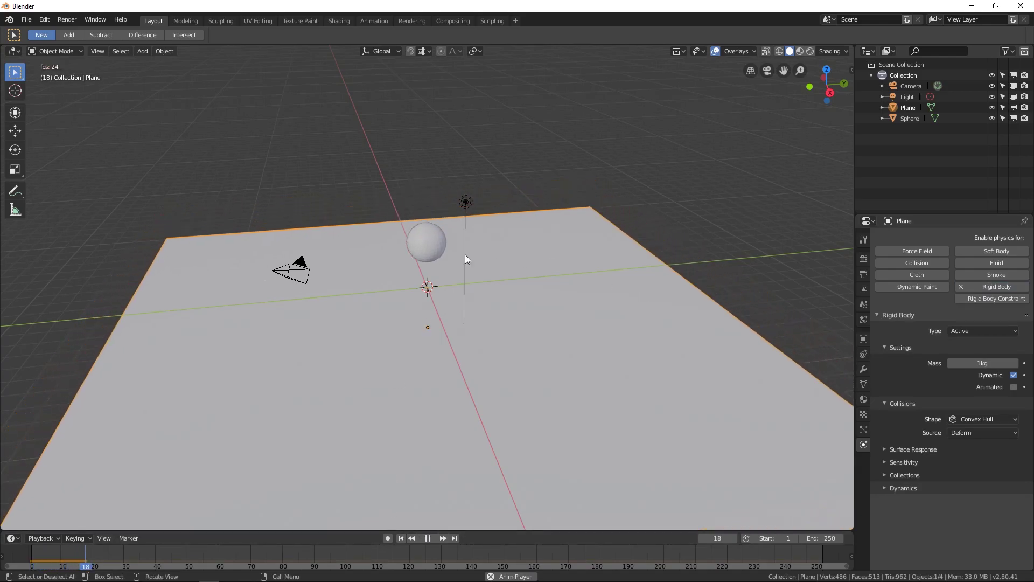
key("Escape")
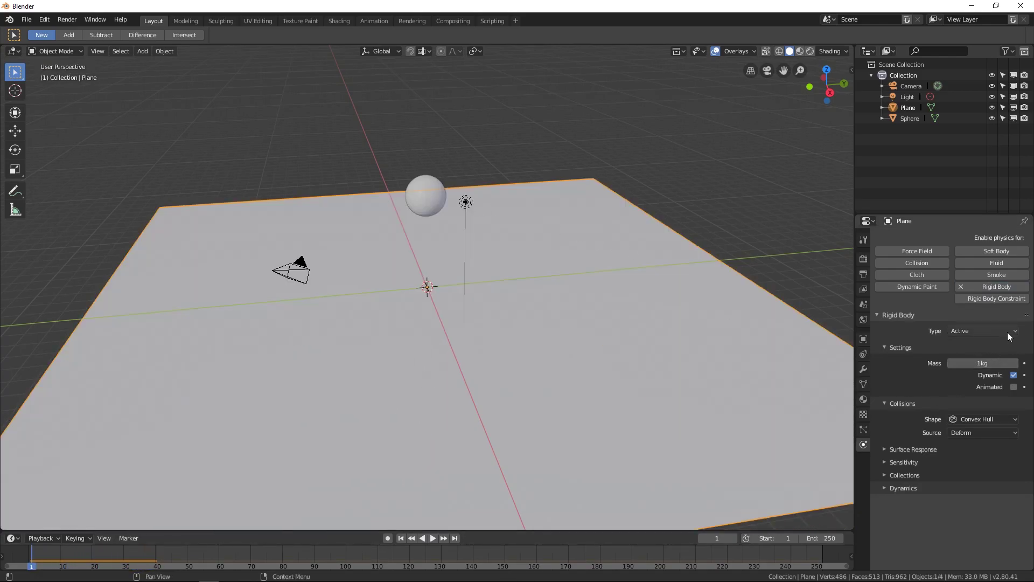
Set the plane's Rigid Body Type to Passive.
left_click(955, 332)
left_click(959, 307)
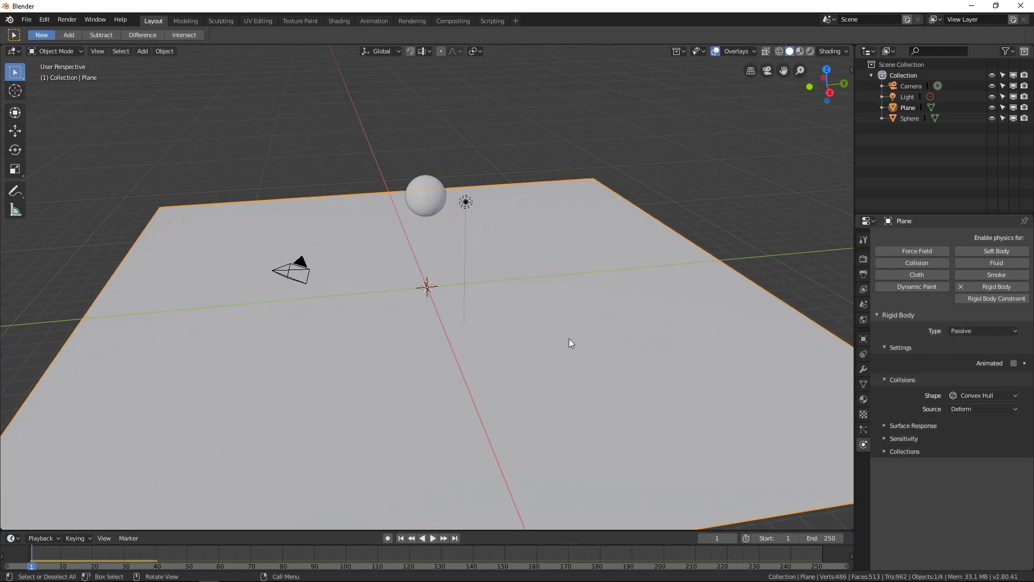
left_click(982, 330)
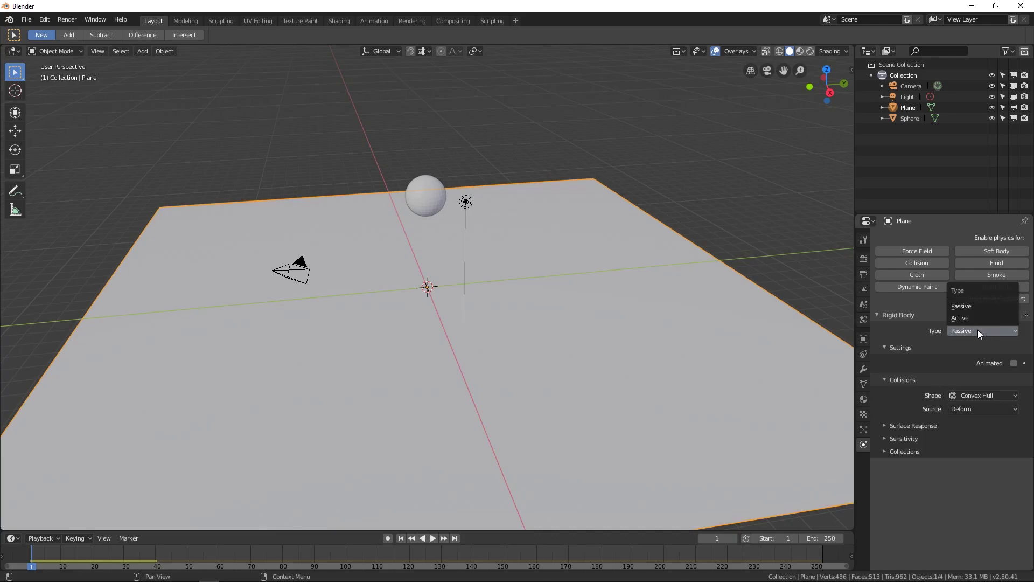
left_click(953, 331)
Play the simulation twice to watch the sphere land on the passive plane, rewinding each time.
key("space")
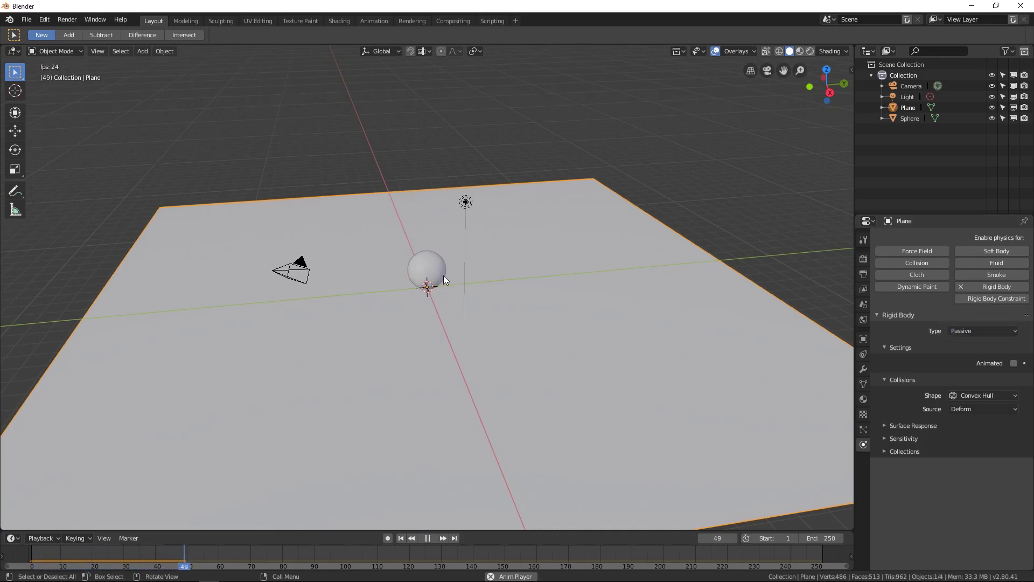
key("Escape")
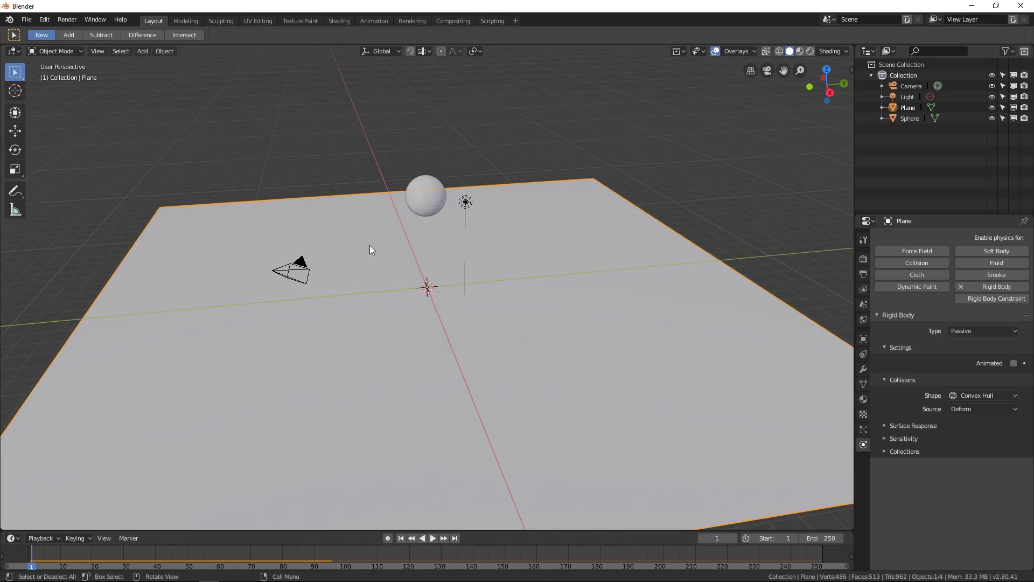
left_click(421, 209)
key("space")
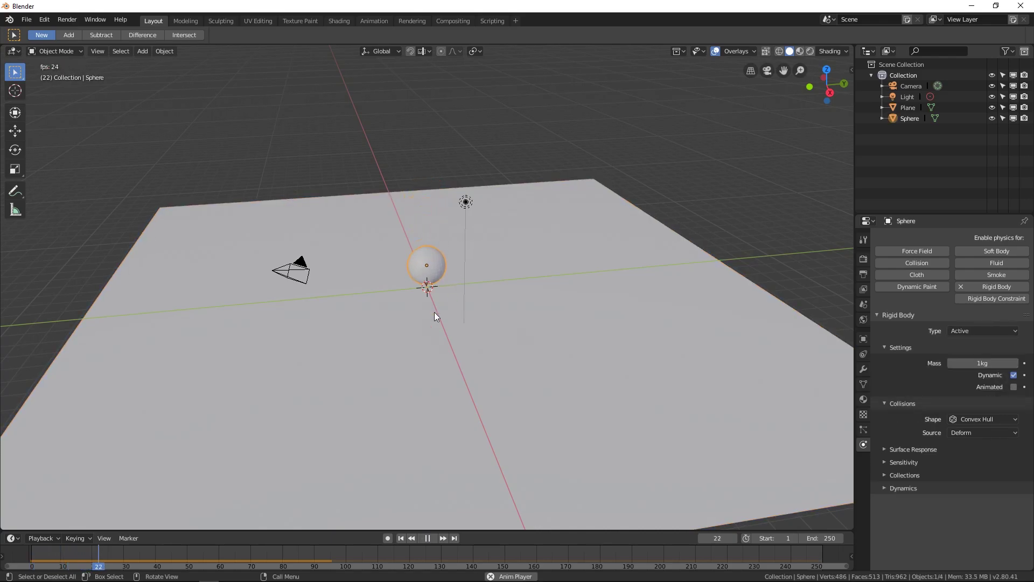
key("Escape")
left_click(646, 282)
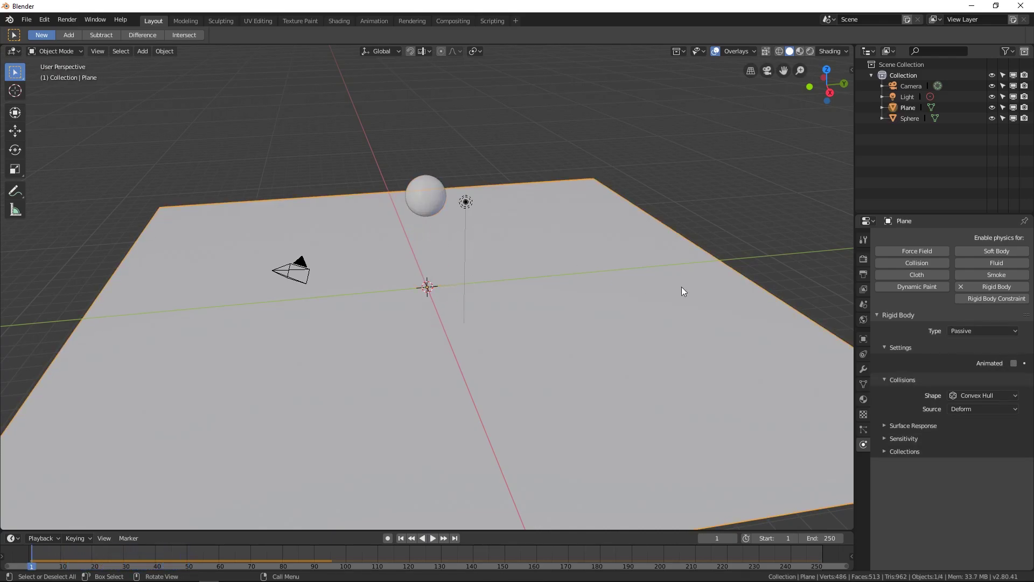
Raise the plane's Surface Response Bounciness to 1.000 and play the simulation to test the bounce.
left_click(892, 426)
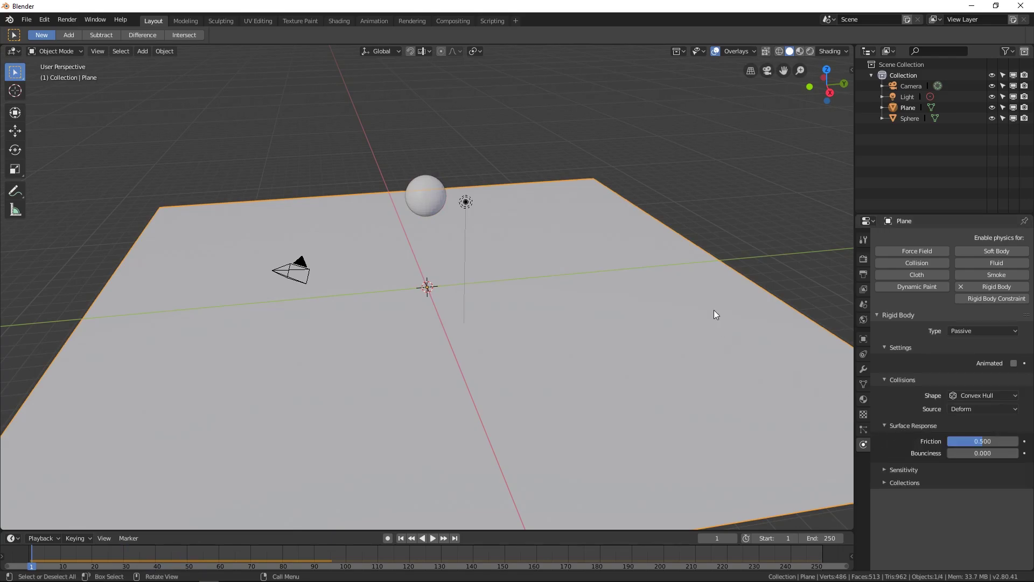
left_click_drag(951, 453, 1021, 456)
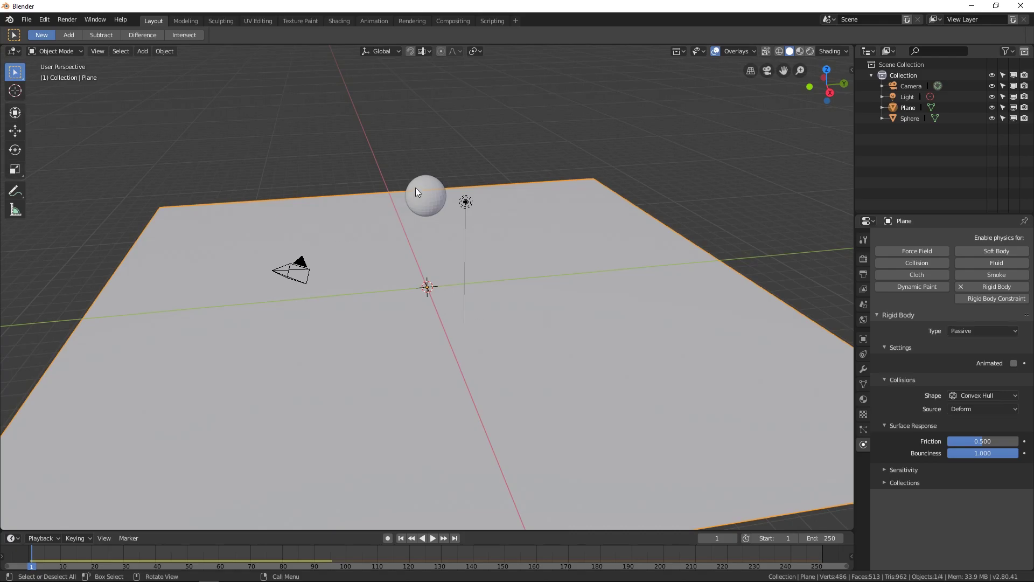
key("space")
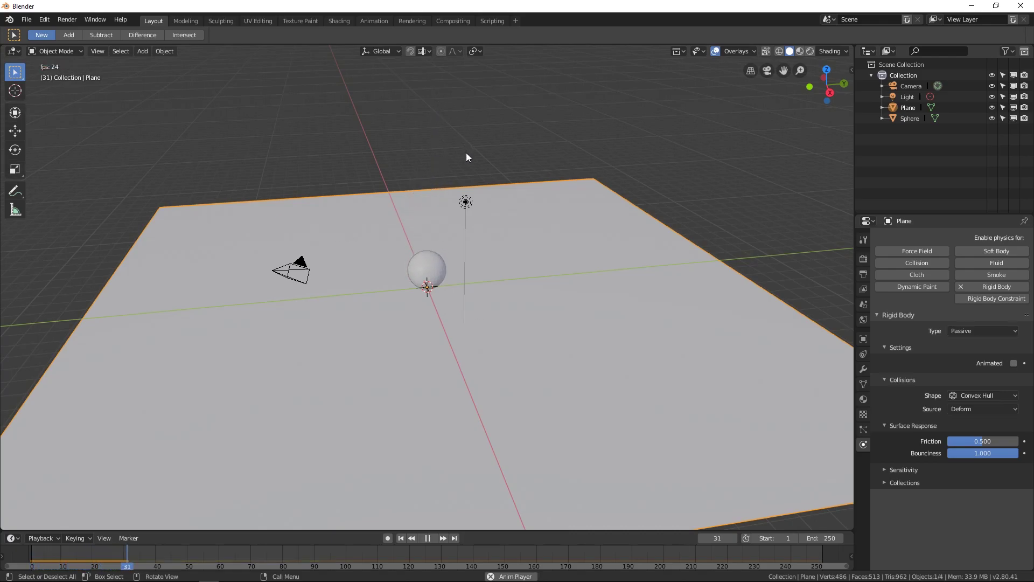
key("Escape")
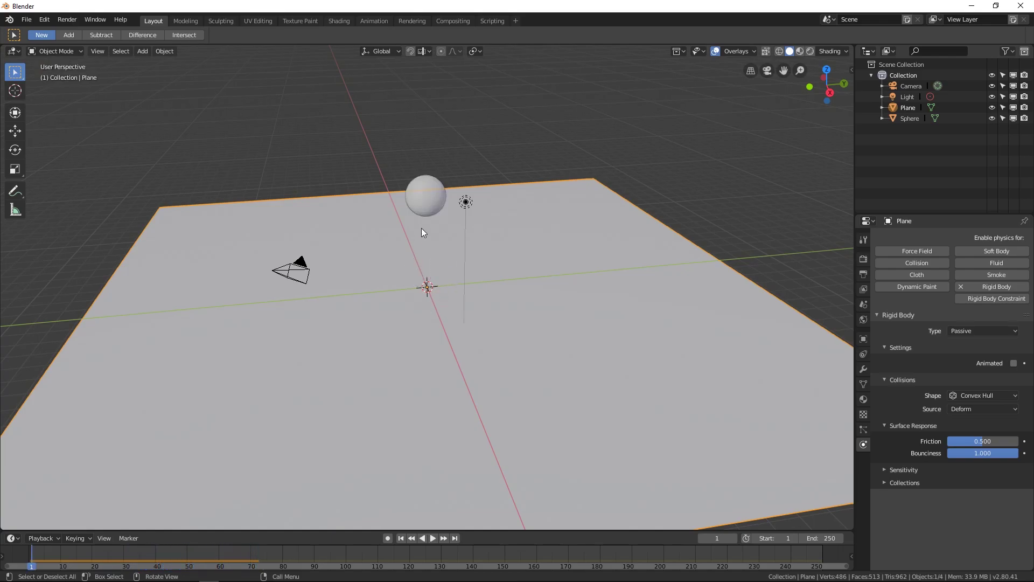
left_click(421, 196)
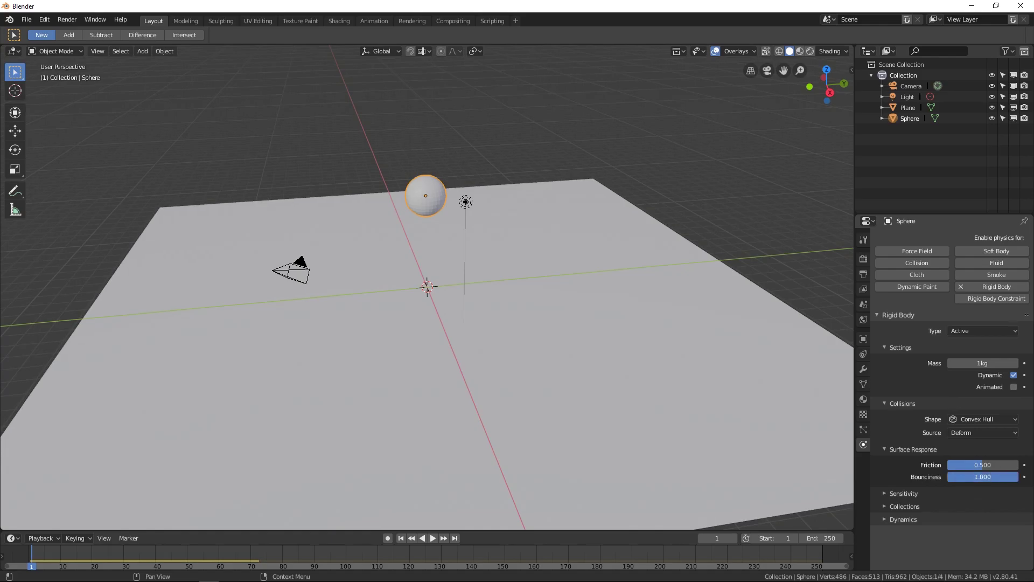
Set the sphere's Bounciness to 1.000 and play the fully bouncy simulation.
left_click_drag(969, 476, 1012, 477)
key("space")
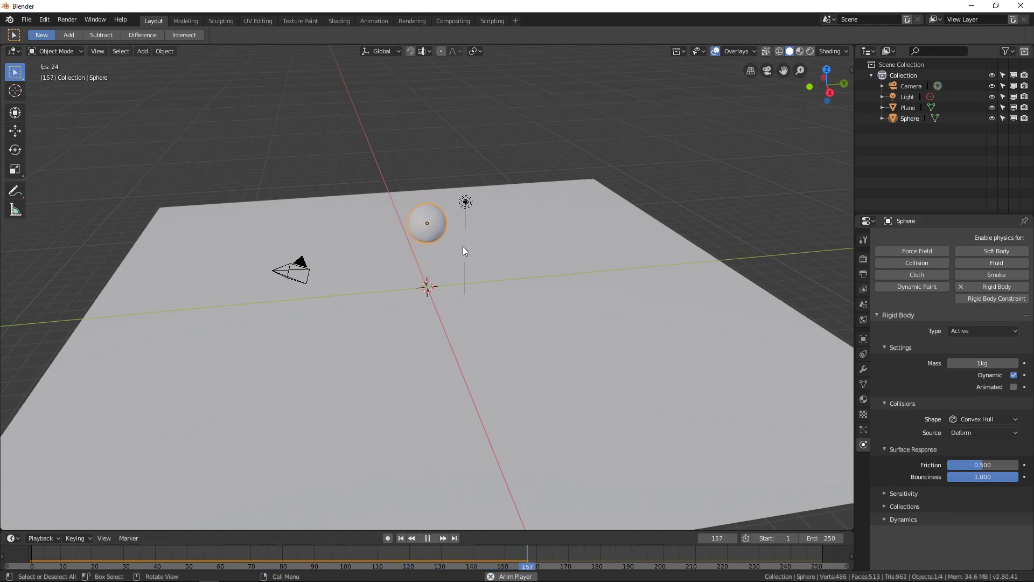
key("Escape")
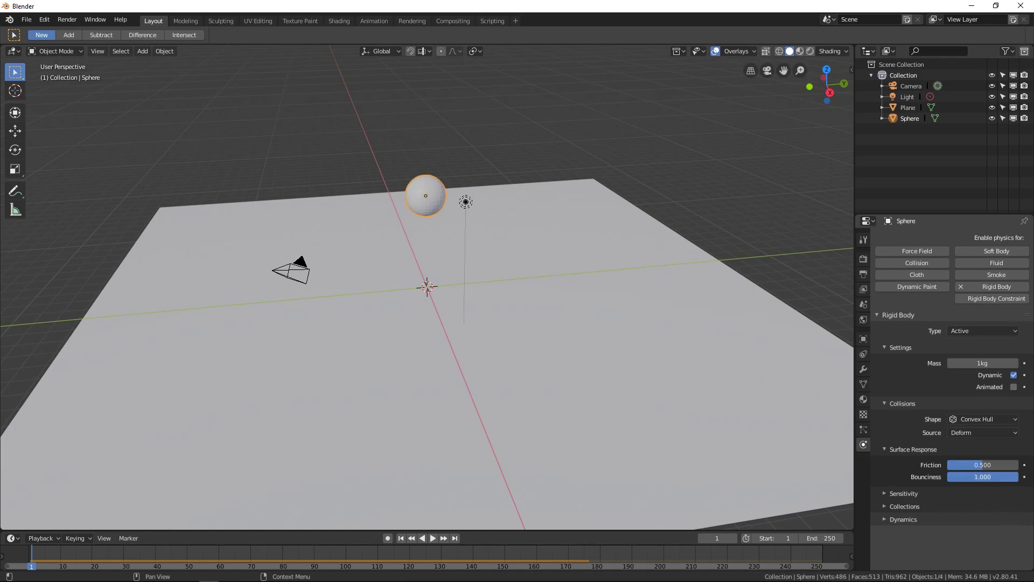
Lower the sphere's Bounciness to 0.500 and replay the simulation, comparing plane and sphere.
left_click_drag(997, 479, 961, 478)
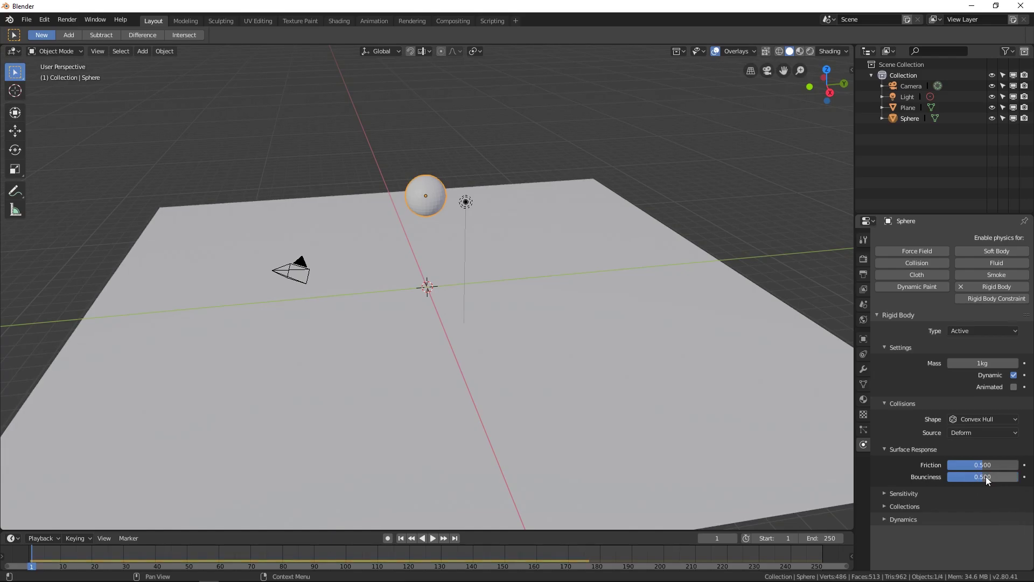
key("space")
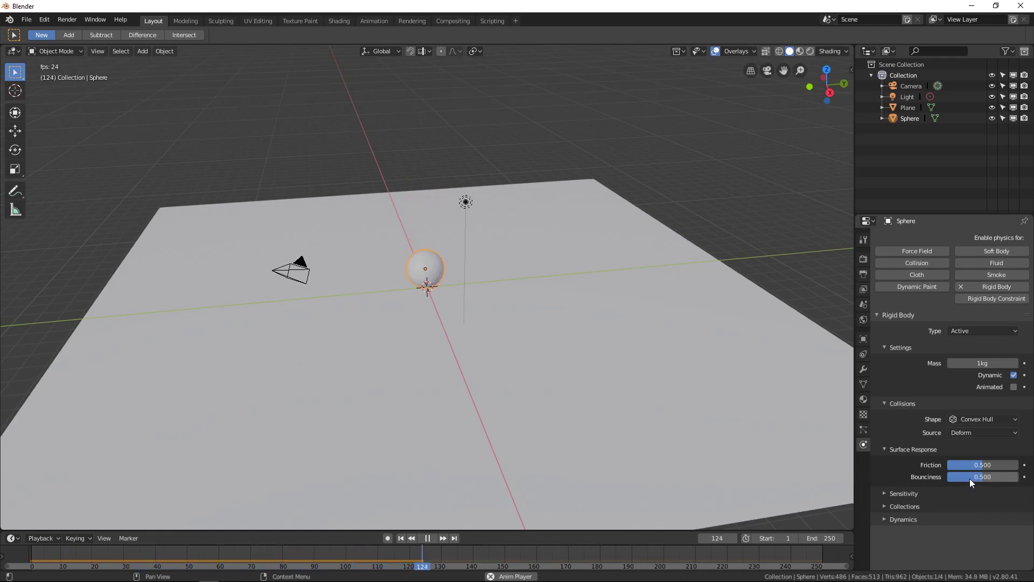
left_click(632, 247)
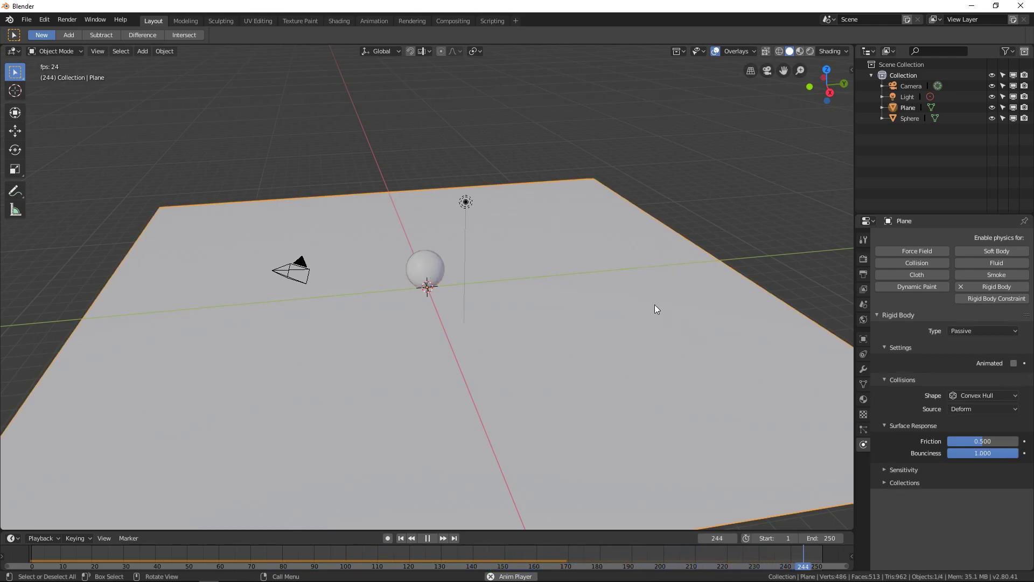
key("Escape")
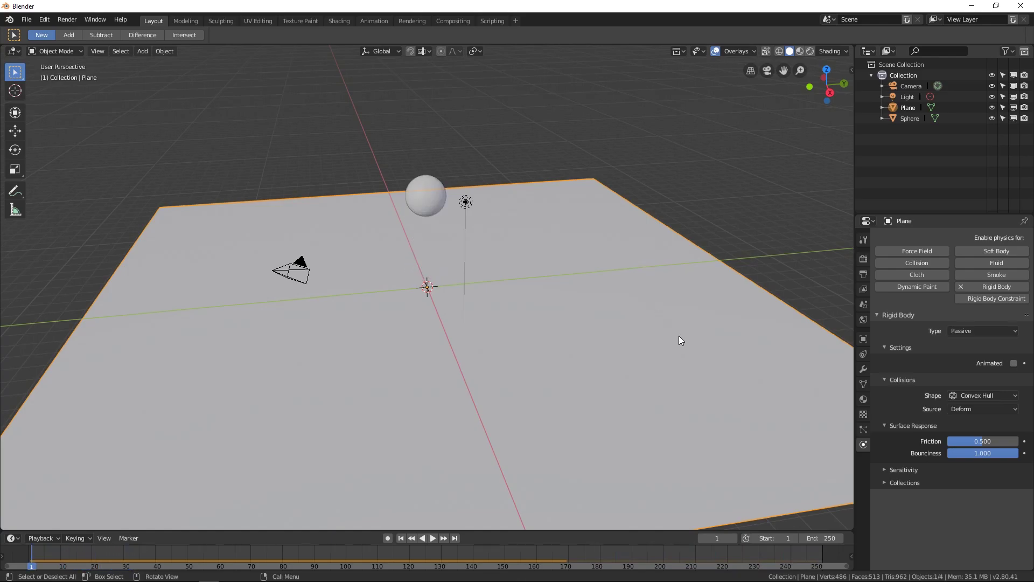
left_click(440, 192)
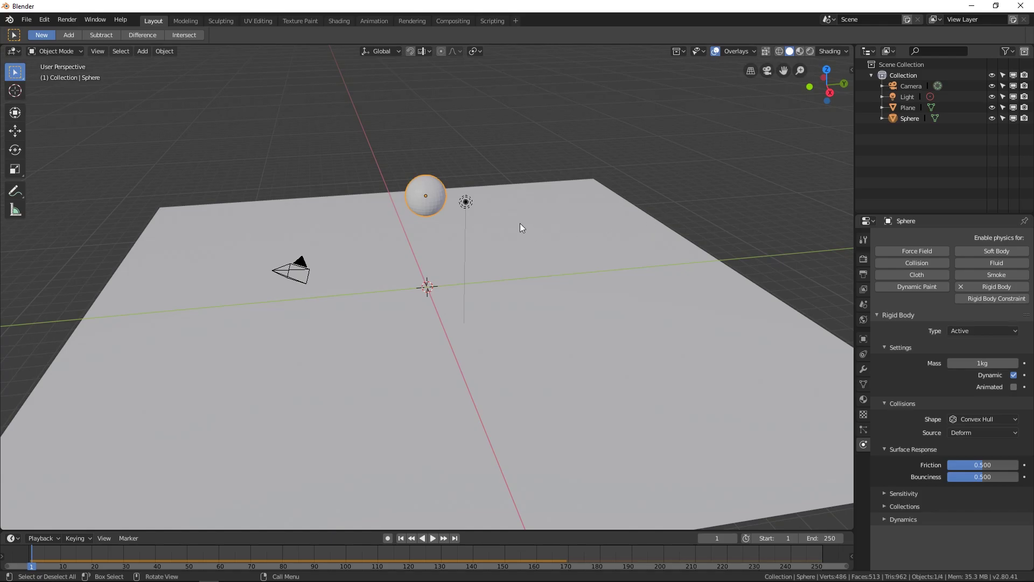
Duplicate the ground plane as Plane.001, leaving the copy in place, in right side view.
left_click(546, 232)
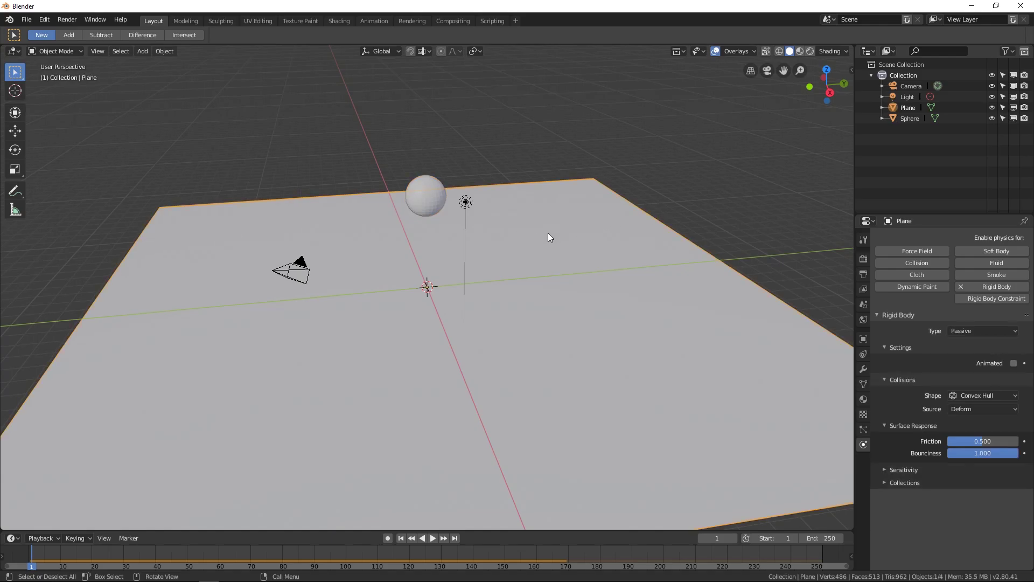
key("KP_1")
key("KP_3")
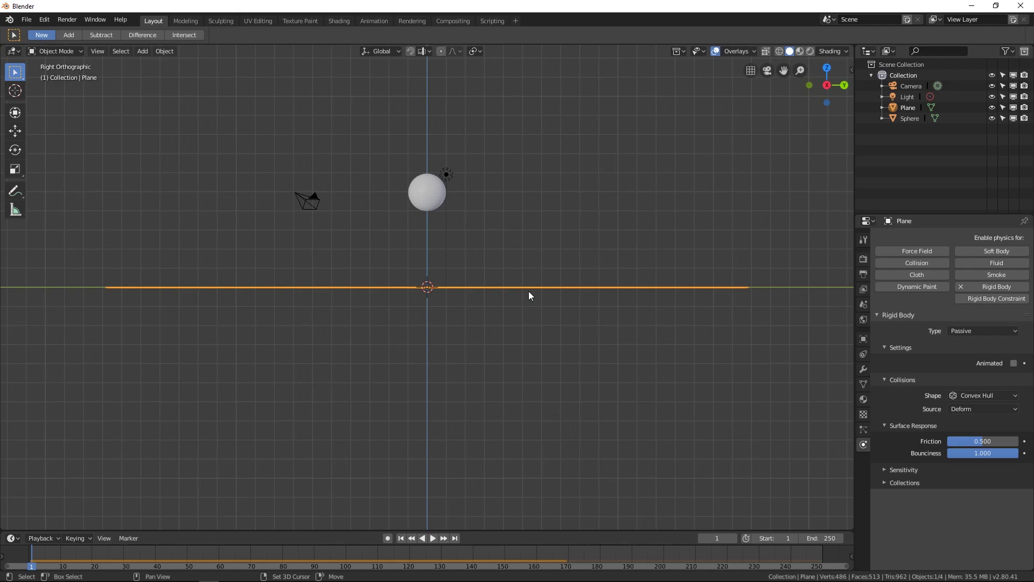
key("shift+d")
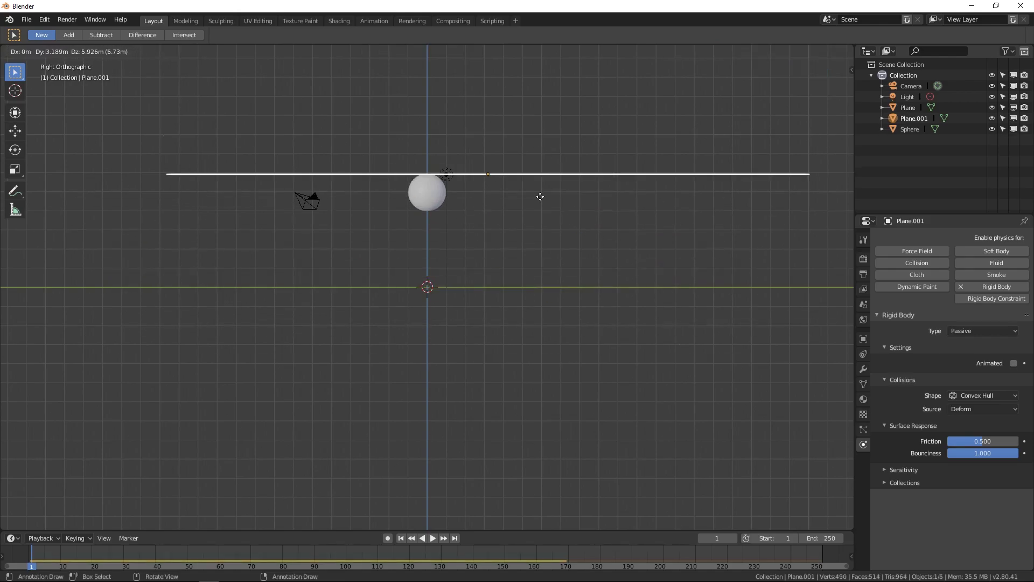
right_click(535, 264)
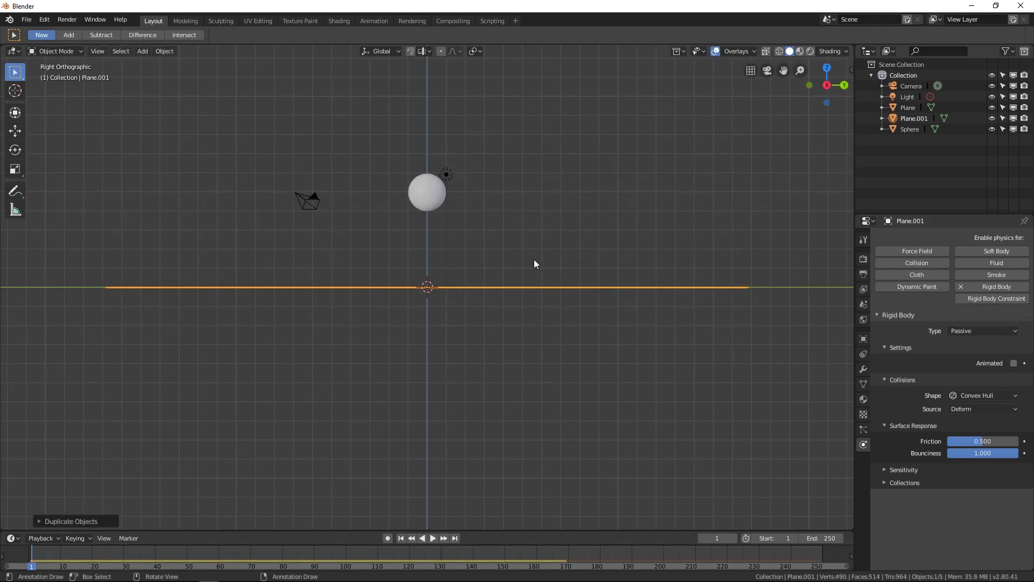
middle_click_drag(529, 258, 527, 278)
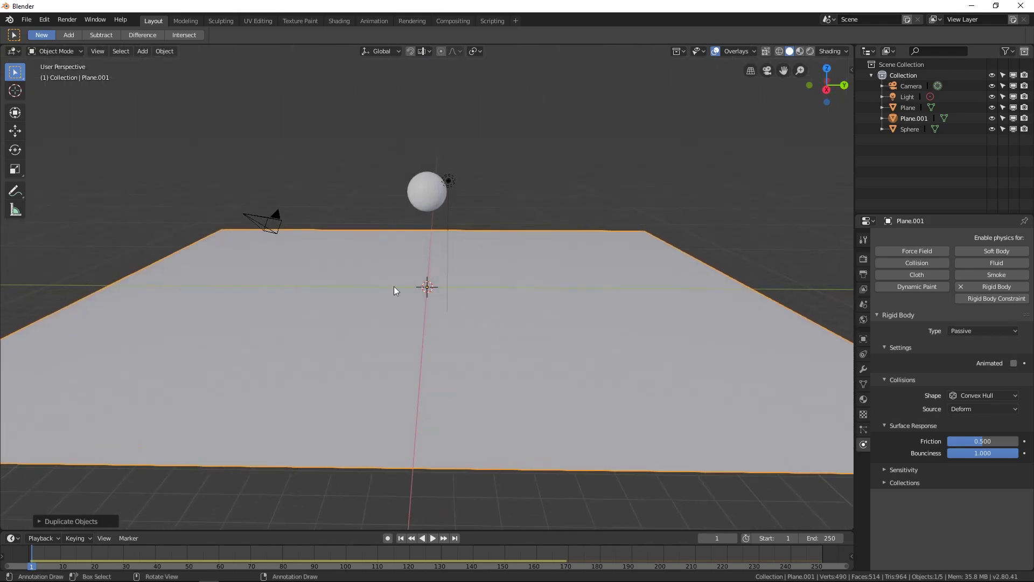
key("g")
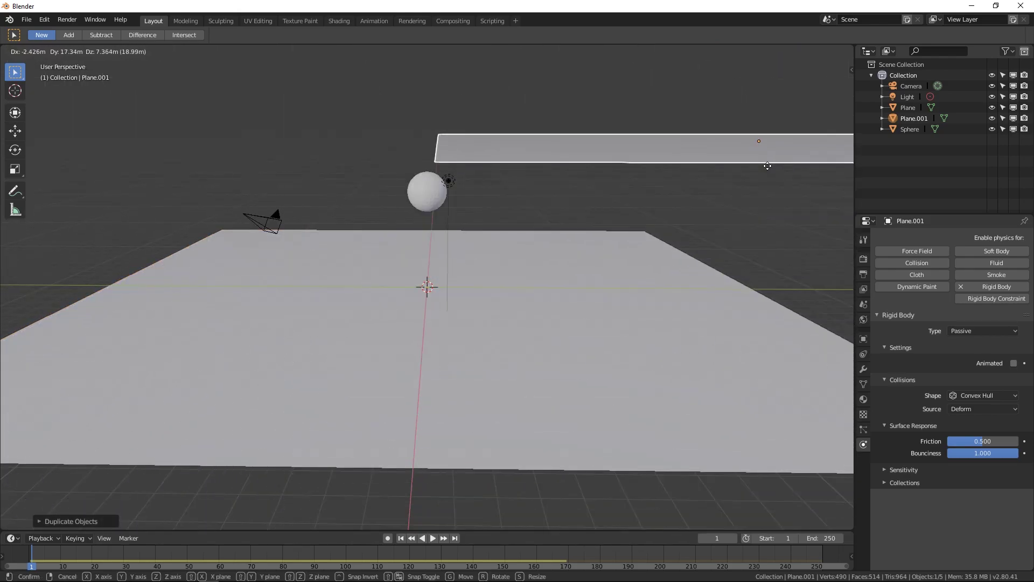
right_click(715, 214)
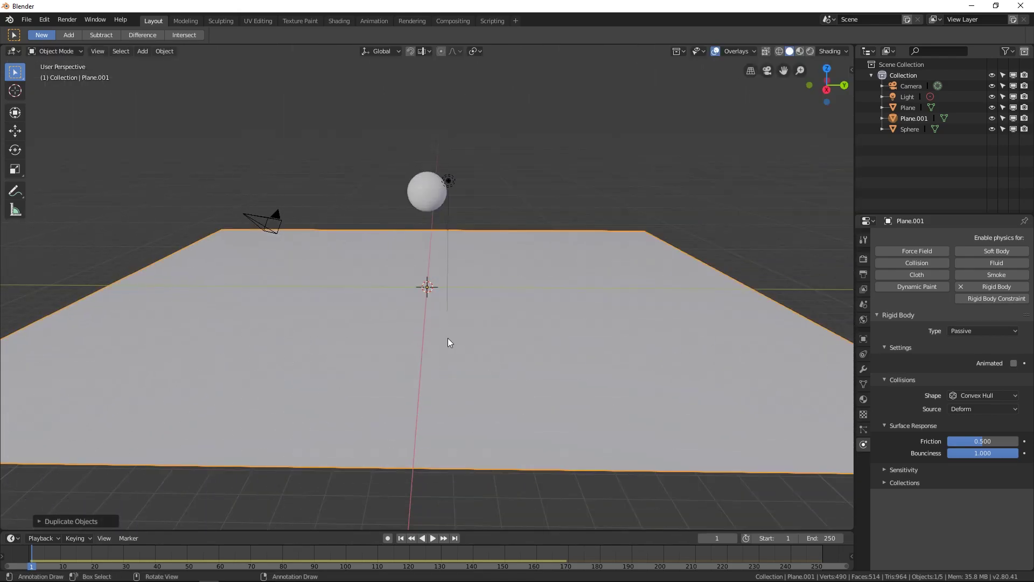
Rotate Plane.001 90°, then tilt and shift it into a sloping ramp.
key("KP_3")
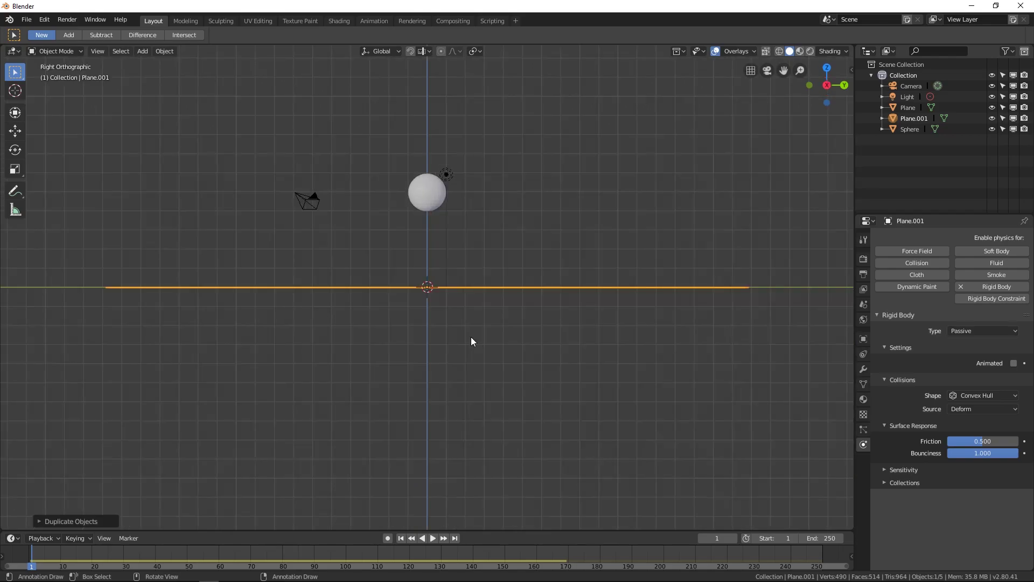
type("r")
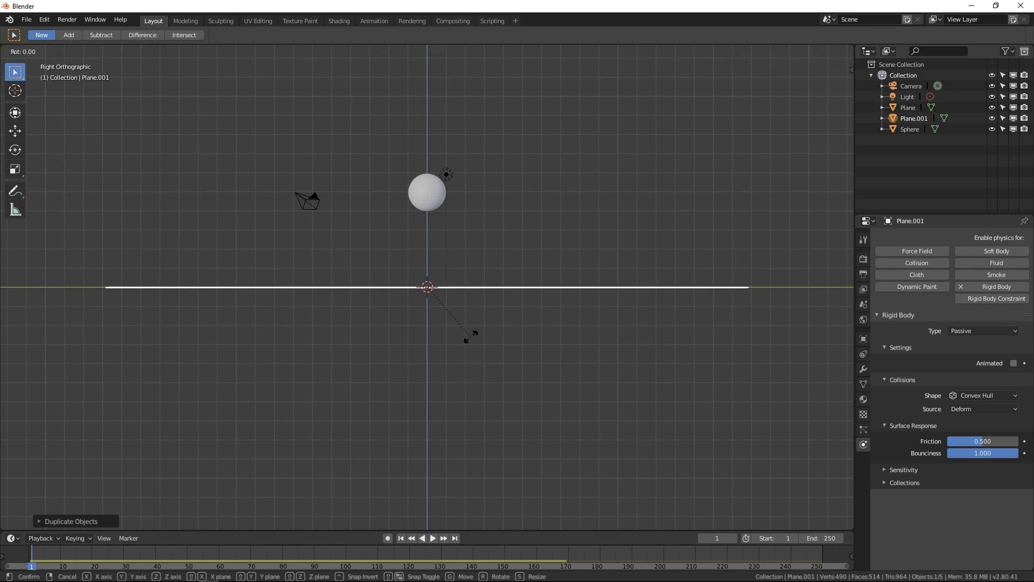
type("90")
key("Return")
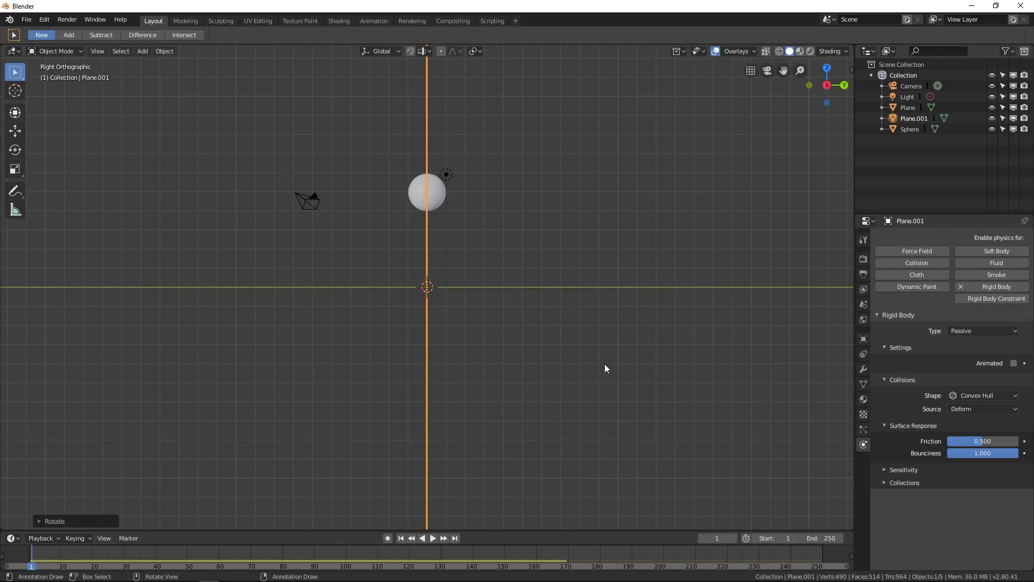
key("r")
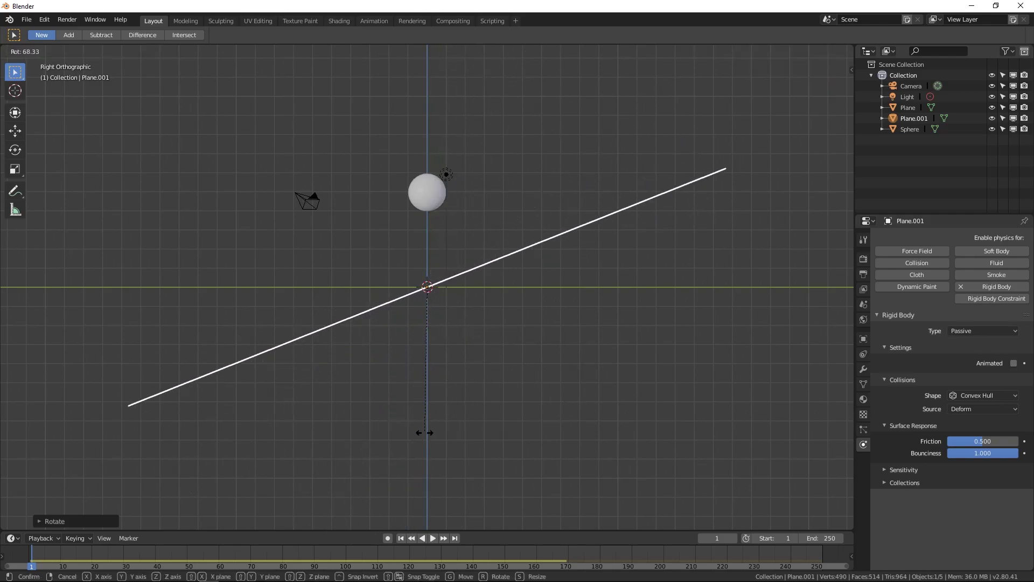
left_click(420, 438)
key("g")
left_click(651, 376)
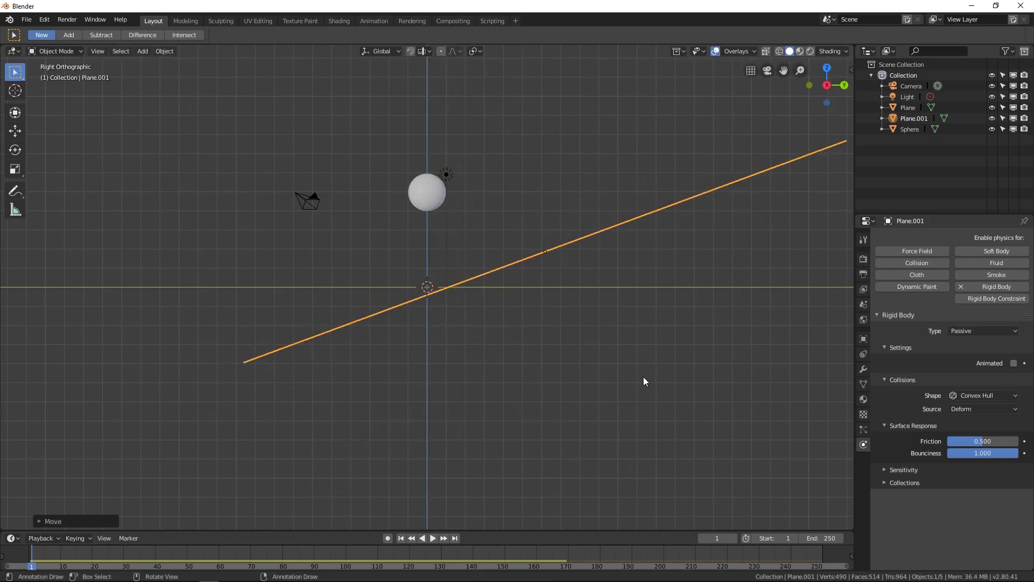
middle_click_drag(643, 377, 626, 337)
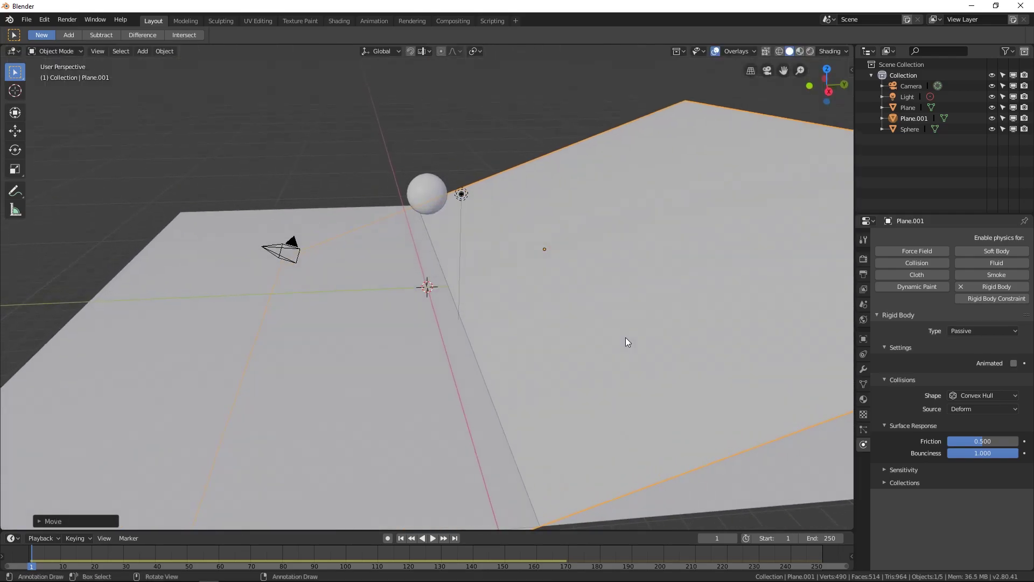
Slide the sphere along Y and raise it on Z to hover above the ramp's upper end.
left_click(429, 192)
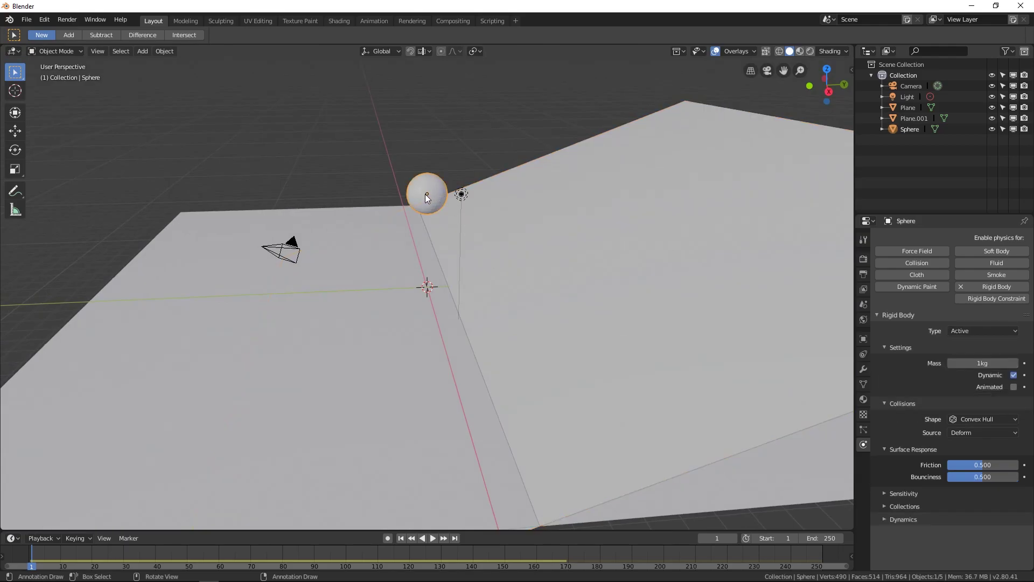
key("g")
key("y")
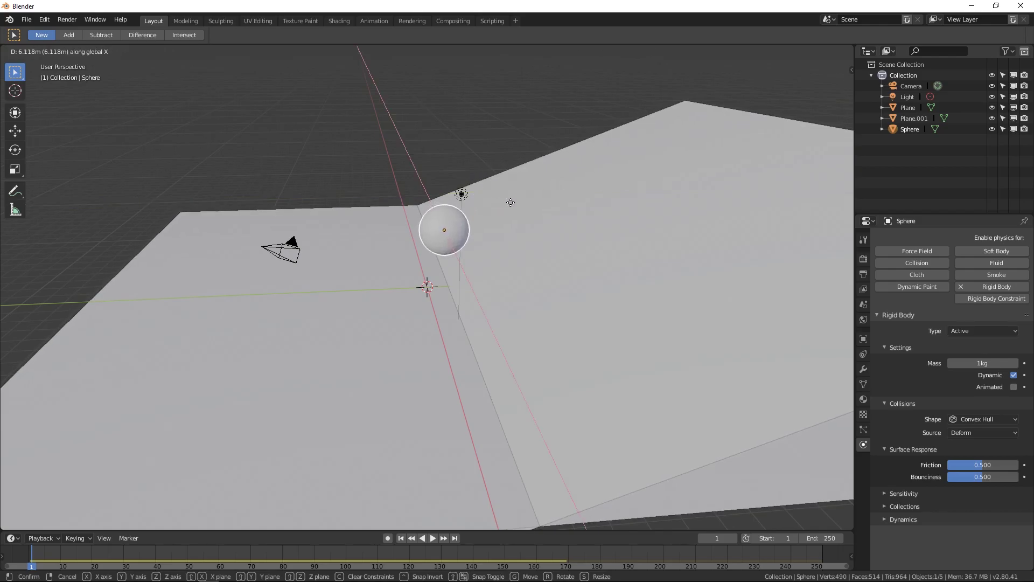
key("z")
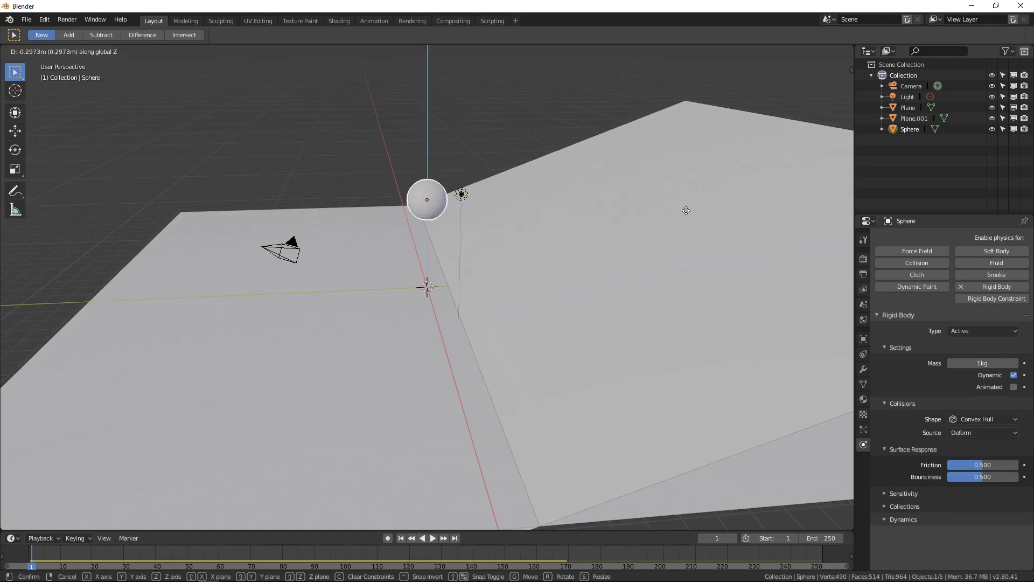
key("y")
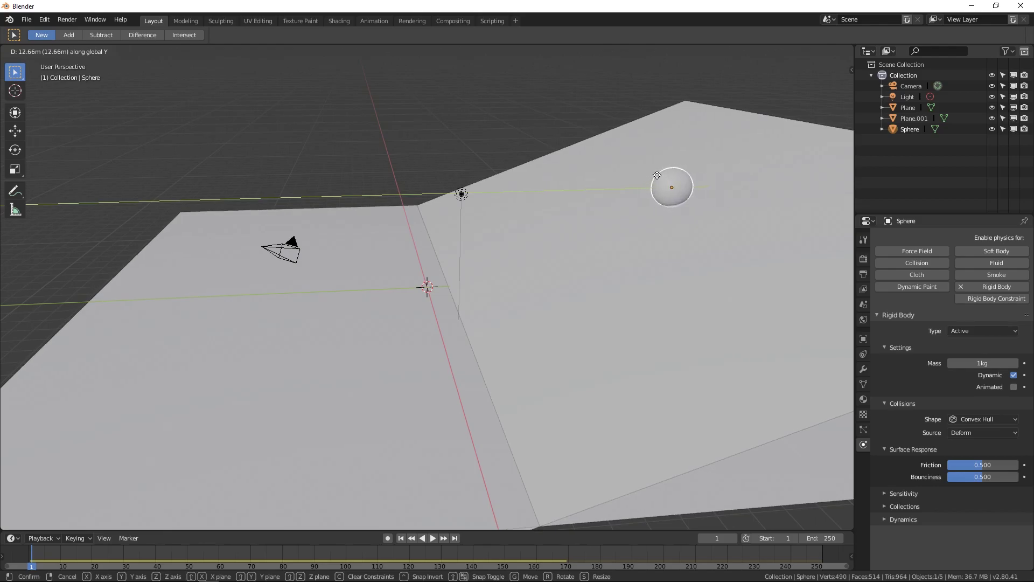
left_click(662, 173)
key("z")
left_click(729, 185)
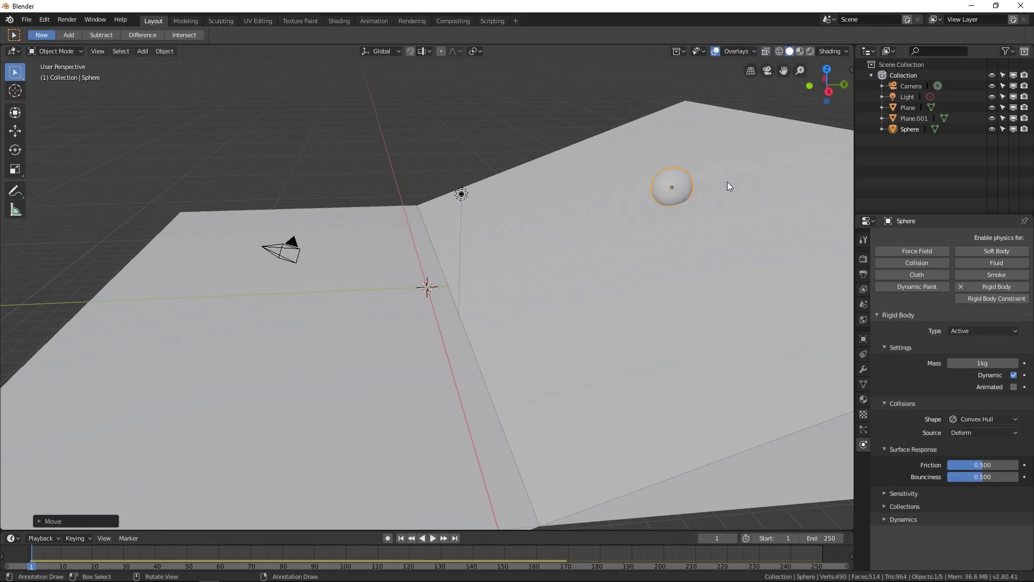
key("g")
key("z")
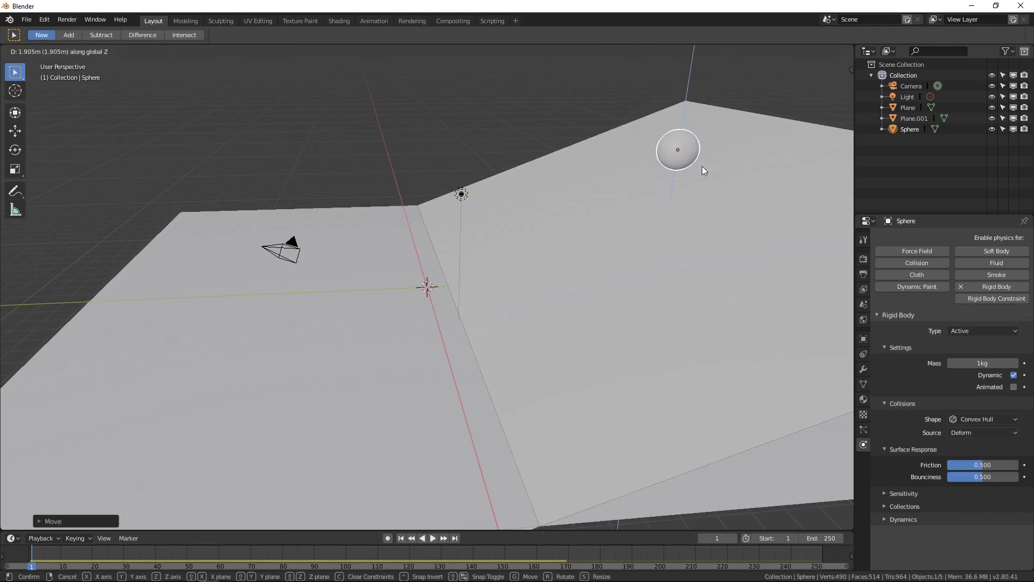
left_click(703, 166)
middle_click_drag(702, 166, 643, 193)
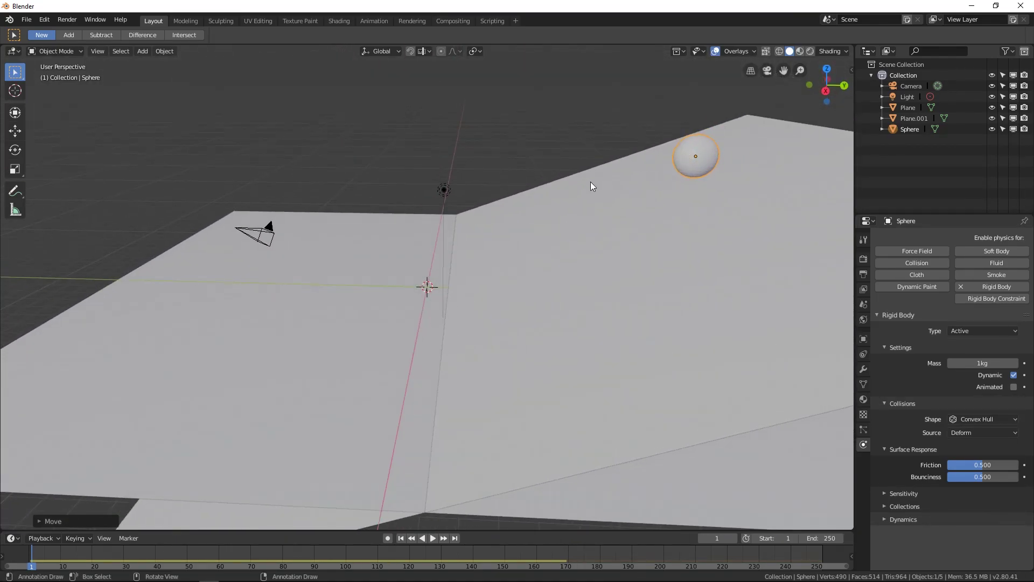
Check both planes, then play the sphere rolling down the ramp and rewind to frame 1.
left_click(357, 233)
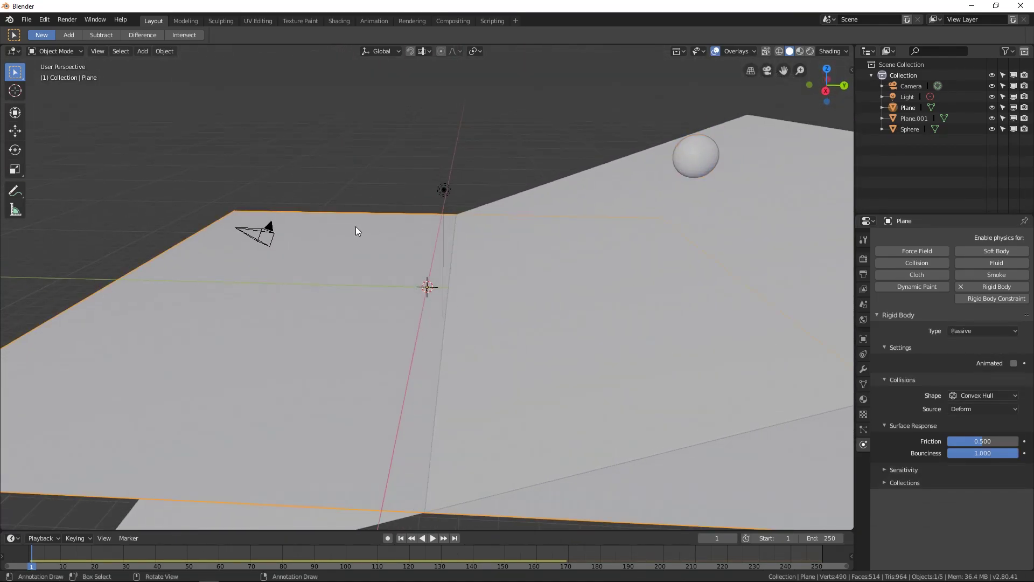
left_click(574, 188)
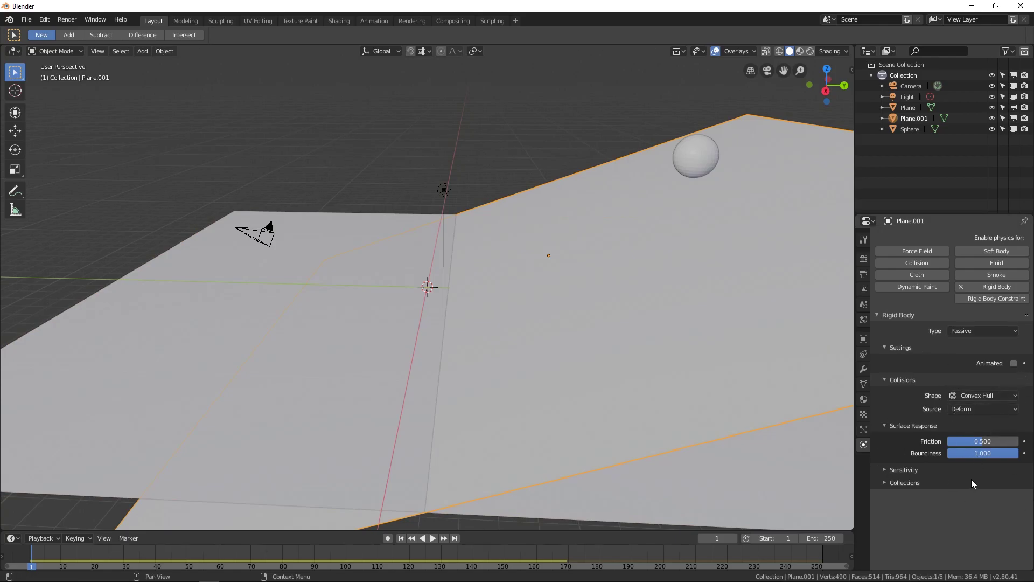
key("space")
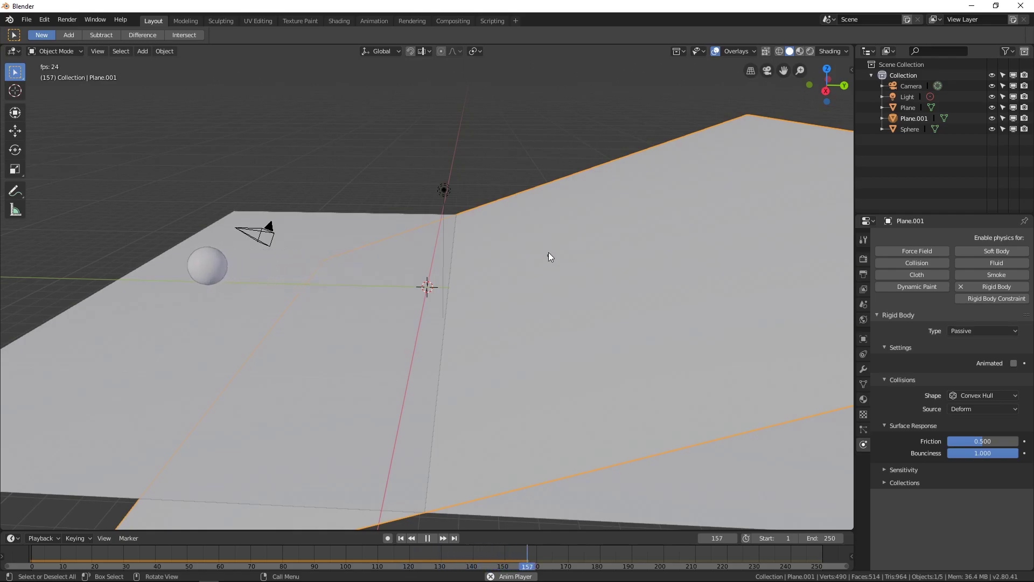
key("Escape")
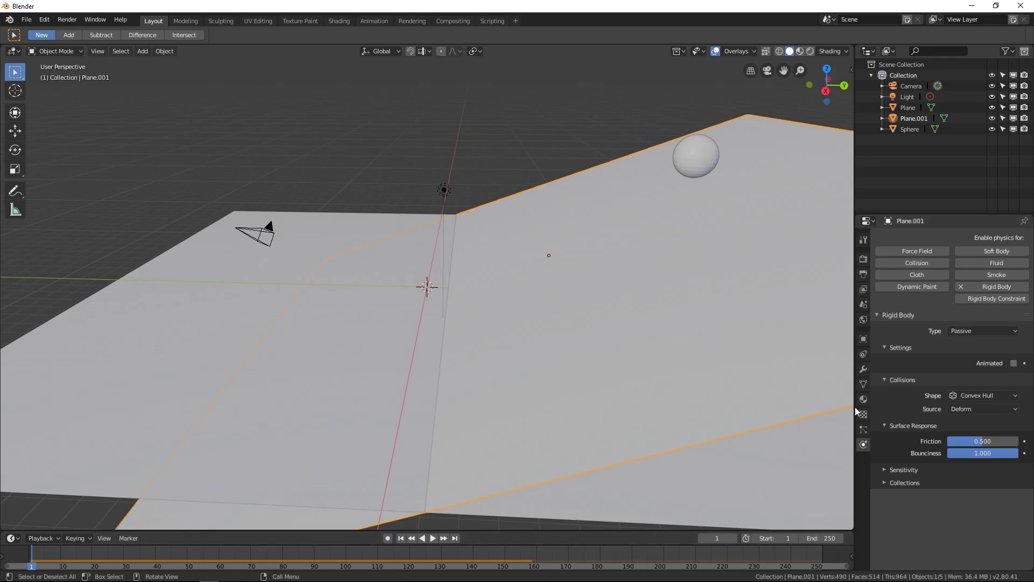
left_click(965, 394)
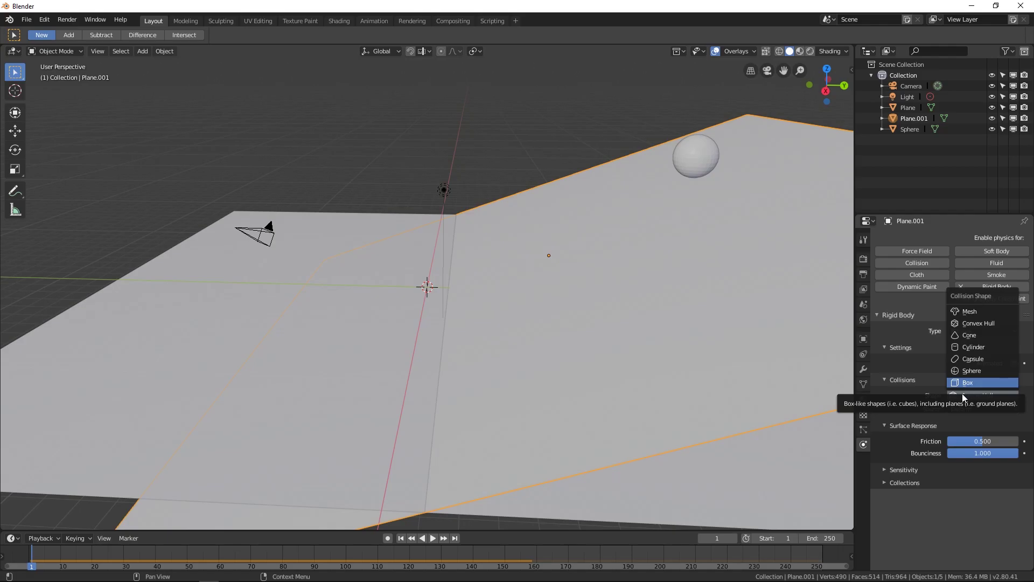
left_click(964, 397)
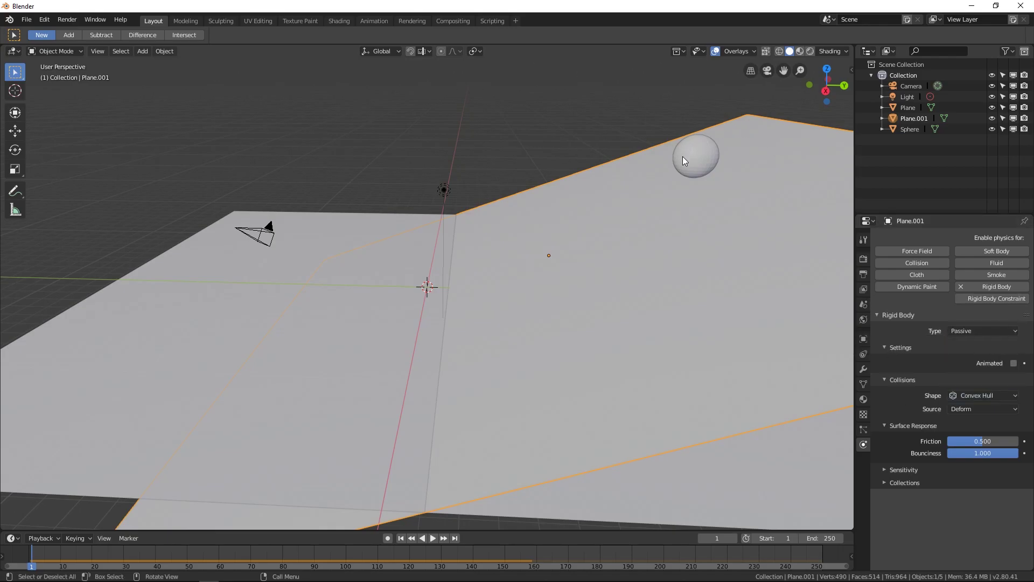
Zoom in on the sphere, select it, and switch viewport shading to Wireframe.
scroll(701, 141, "up", 3)
middle_click_drag(723, 128, 311, 341, "shift")
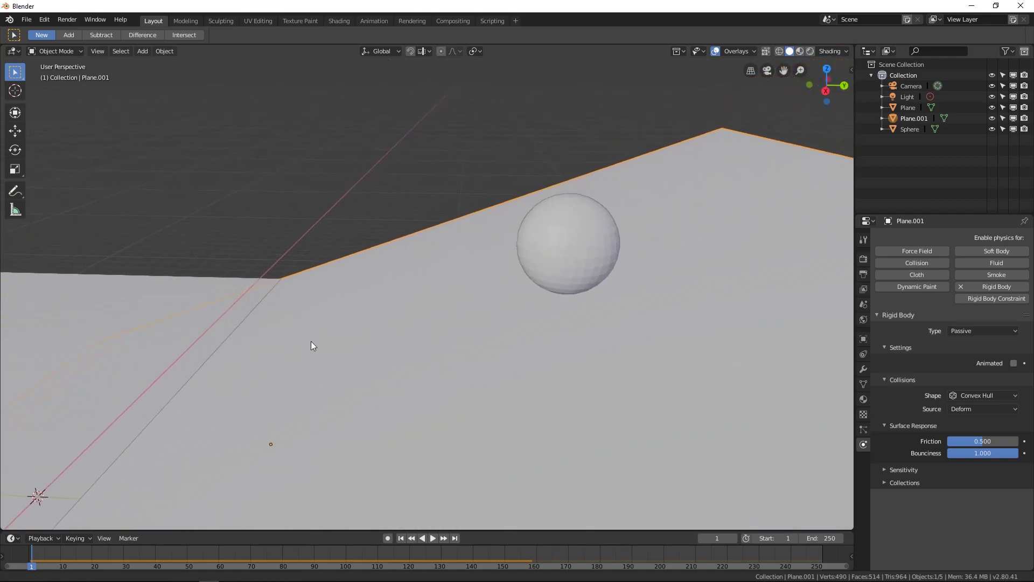
scroll(635, 214, "up", 5)
middle_click_drag(524, 240, 476, 242, "shift")
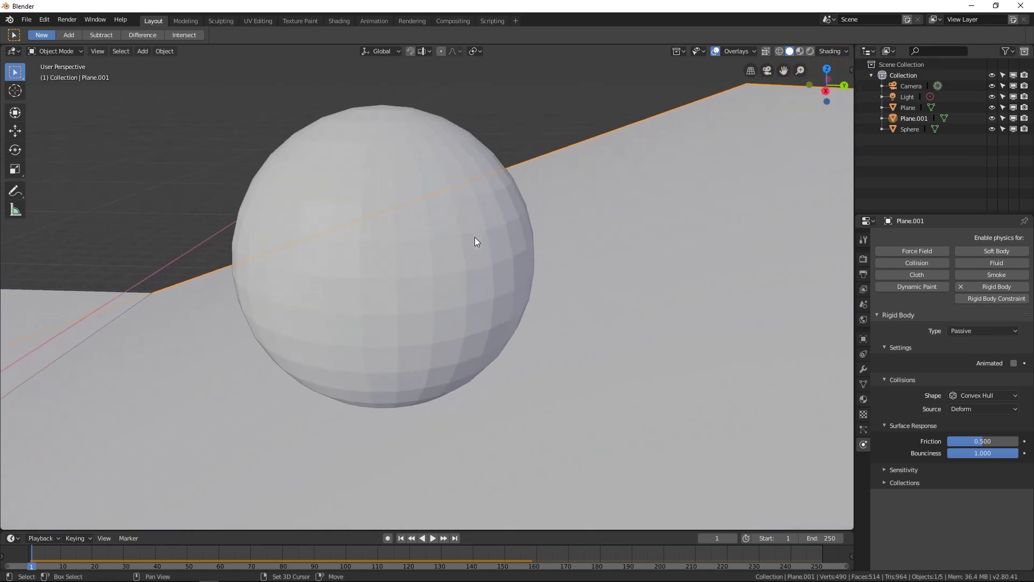
left_click(351, 151)
key("z")
left_click(282, 150)
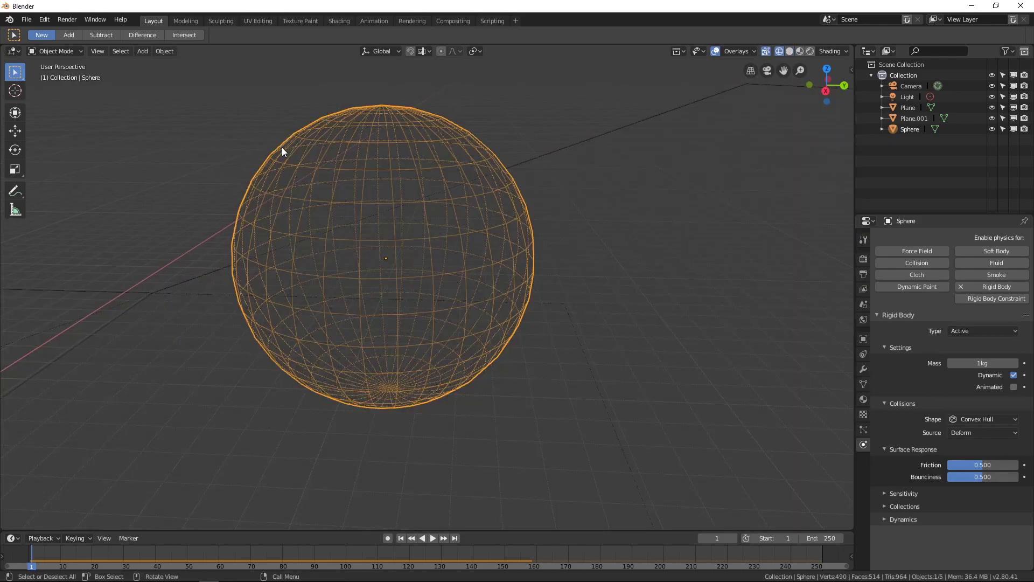
Pan, orbit and zoom out to inspect the sphere's wireframe mesh structure.
middle_click_drag(367, 173, 387, 164, "shift")
middle_click_drag(452, 105, 379, 157, "shift")
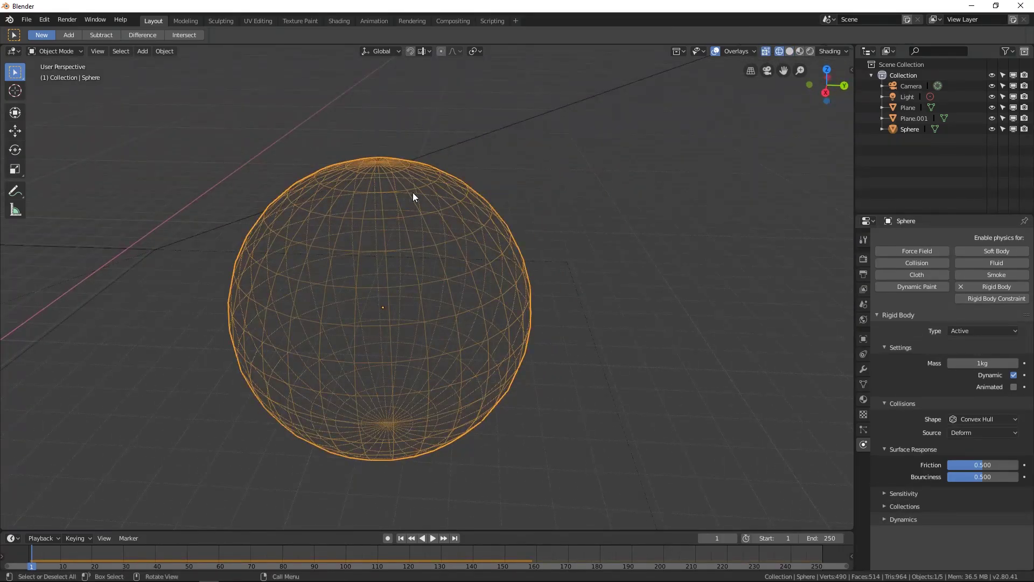
middle_click_drag(352, 293, 331, 200, "shift")
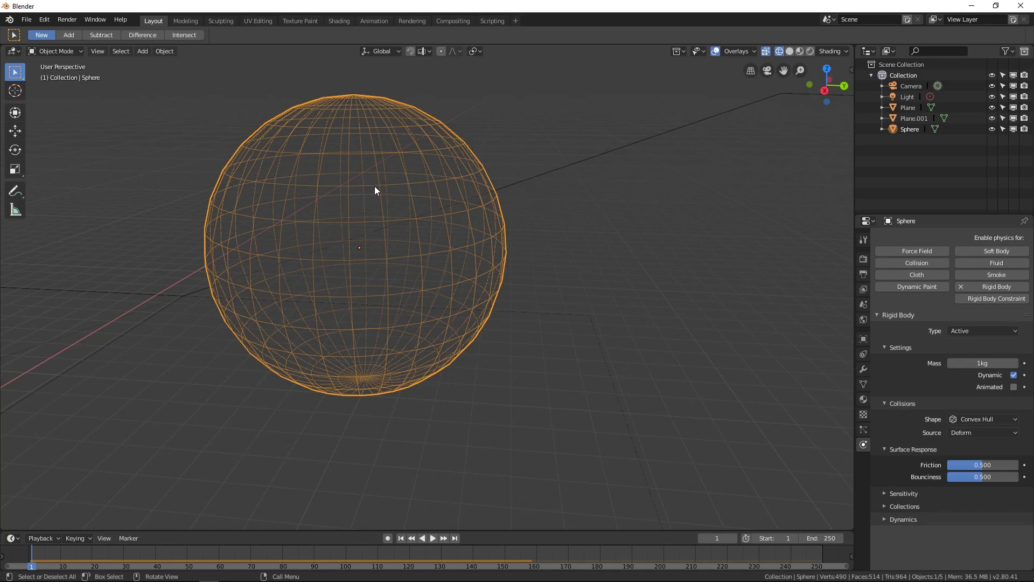
mouse_move(431, 362)
middle_mouse_down()
mouse_move(408, 358)
mouse_move(429, 374)
middle_mouse_up()
scroll(435, 364, "down", 5)
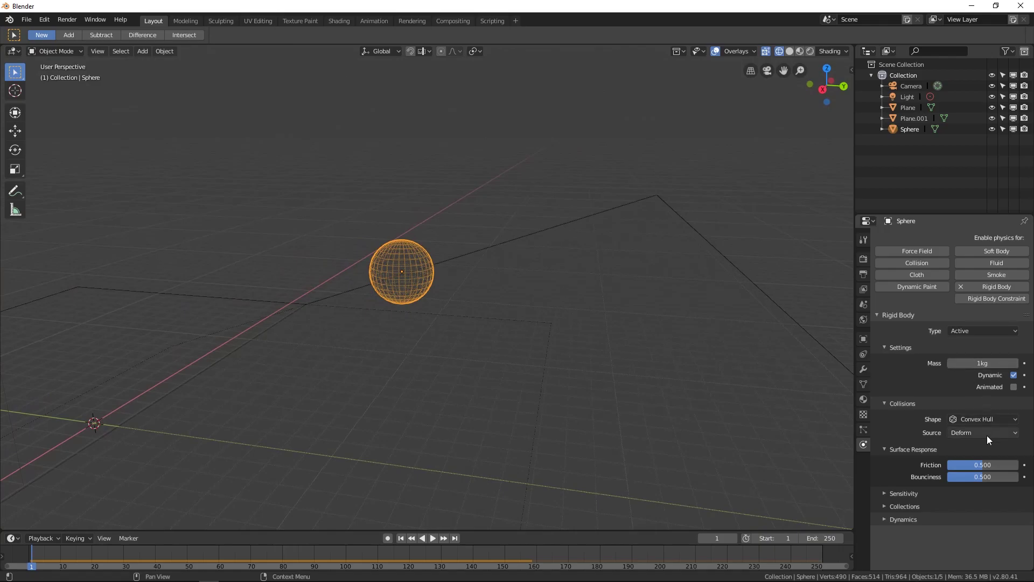
left_click(986, 419)
key("Escape")
left_click(988, 420)
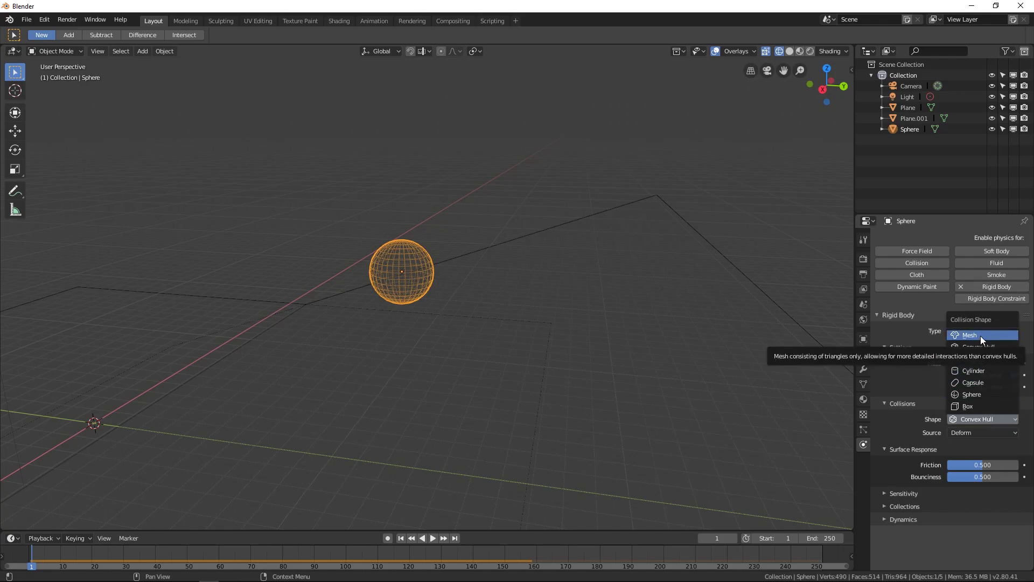
left_click(930, 418)
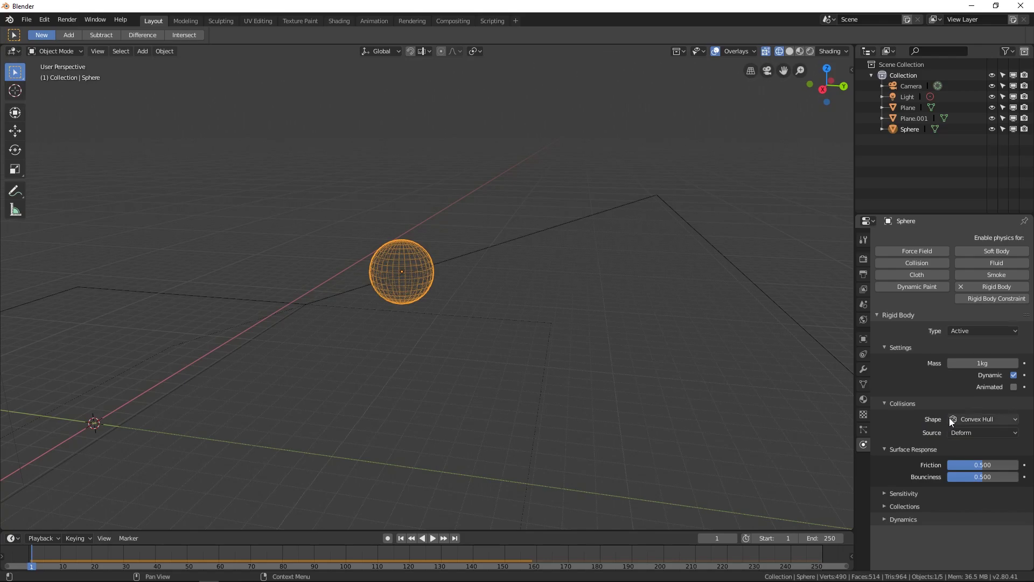
left_click(950, 419)
left_click(979, 417)
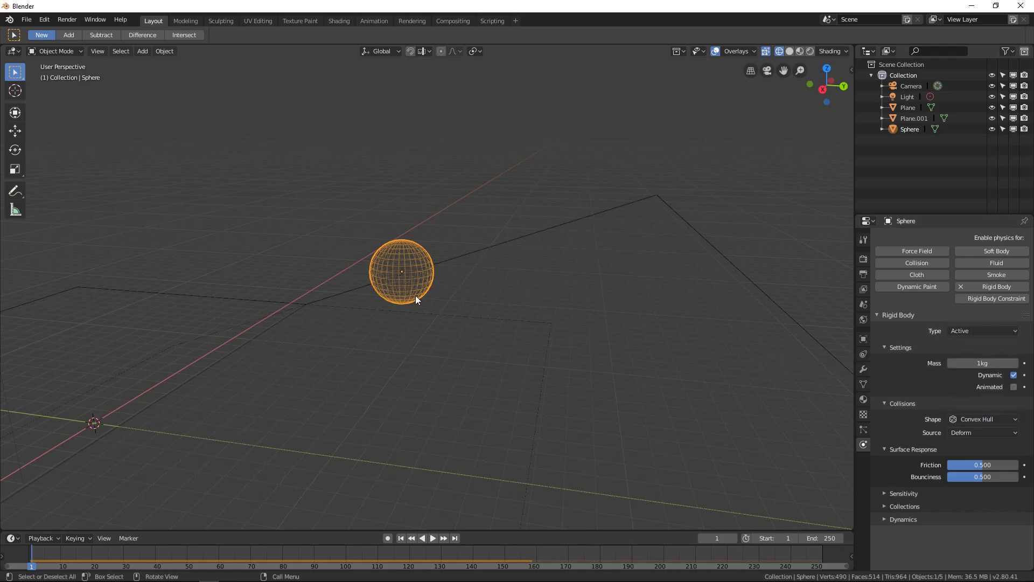
Return the viewport to Solid shading and play the ramp simulation.
mouse_move(415, 296)
middle_mouse_down()
mouse_move(429, 280)
mouse_move(474, 293)
middle_mouse_up()
key("z")
left_click(481, 280)
key("space")
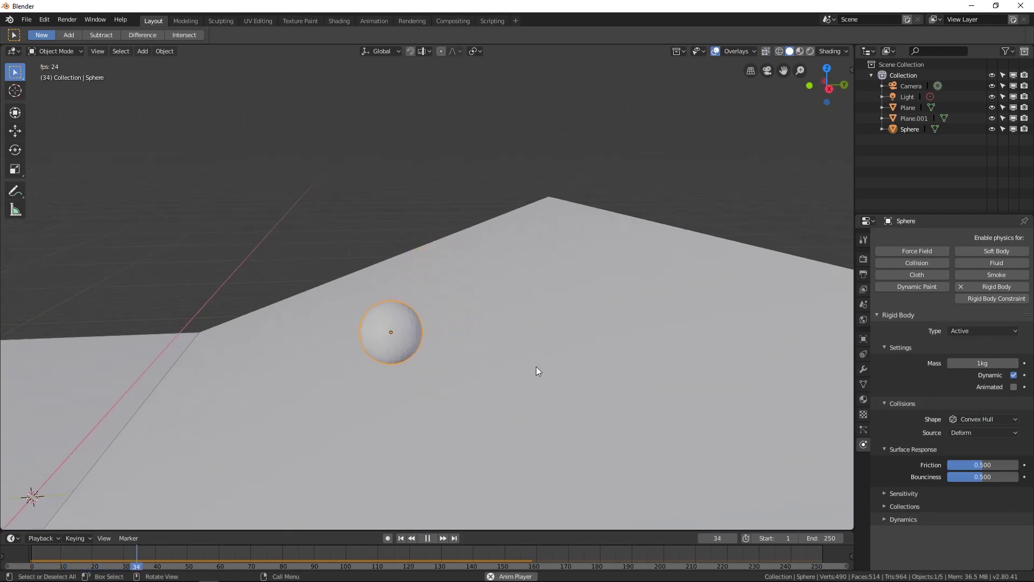
Review the collision Shape options and rewind to frame 1, keeping Convex Hull.
left_click(968, 418)
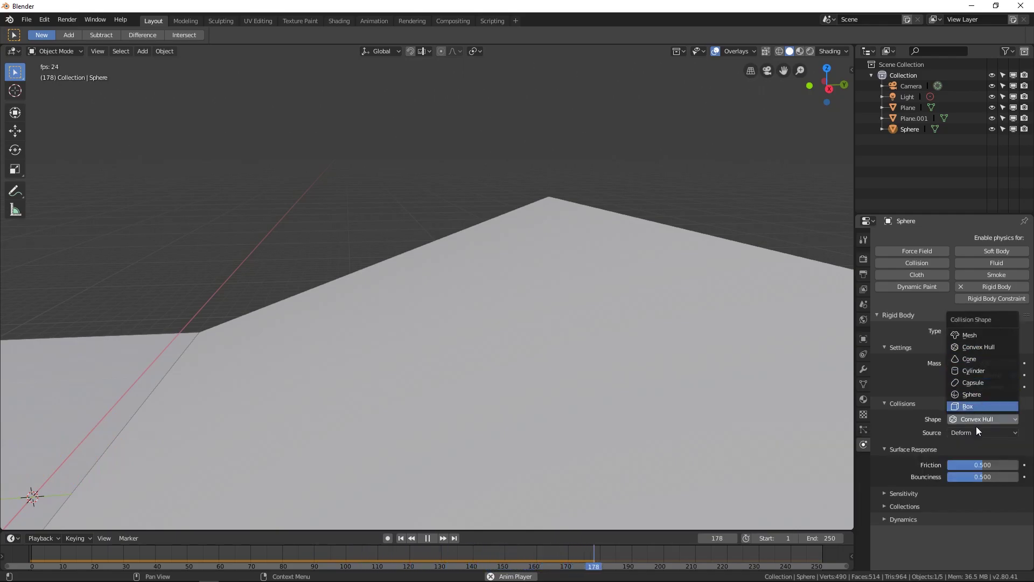
key("Escape")
key("Escape")
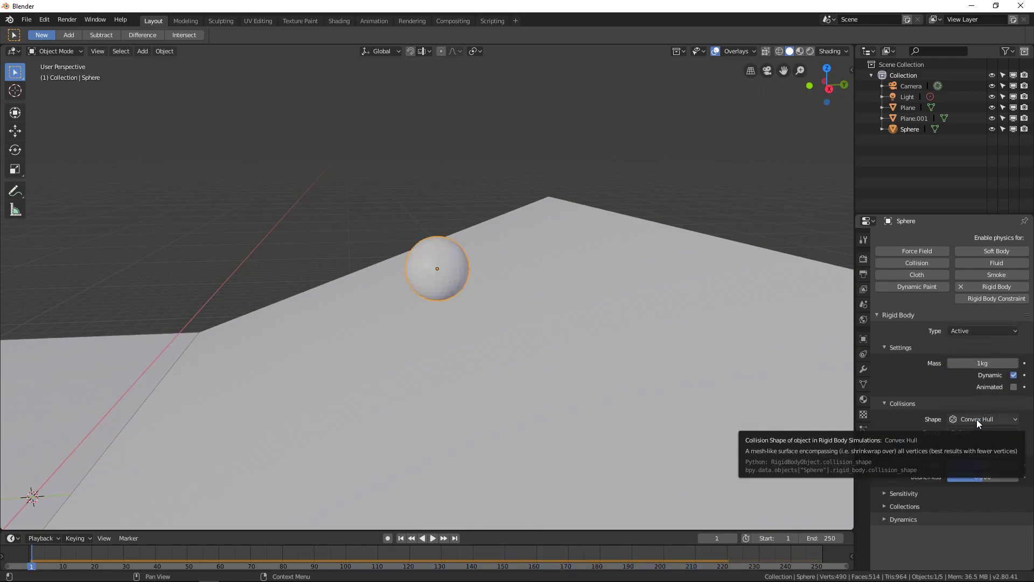
left_click(977, 419)
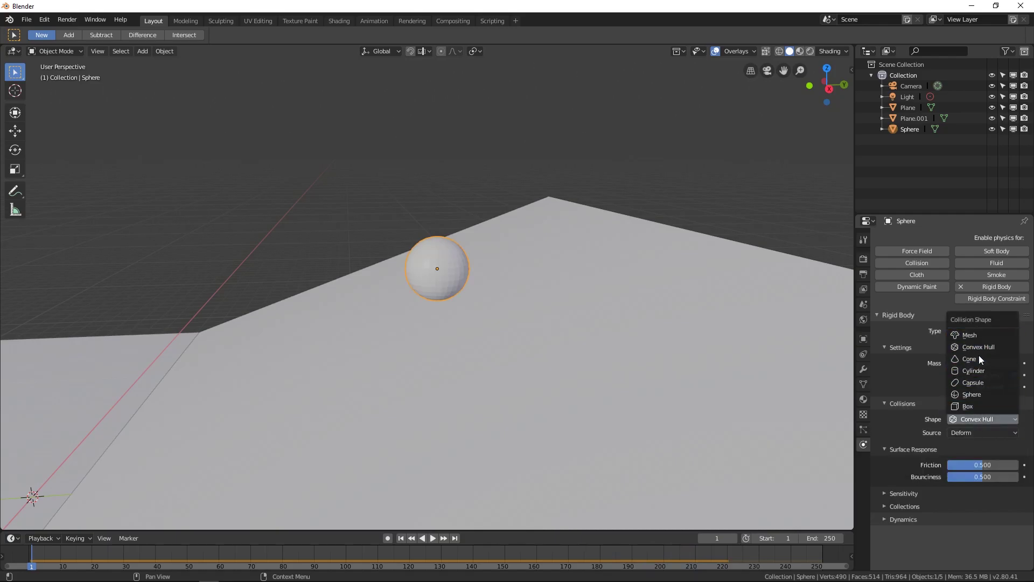
key("Escape")
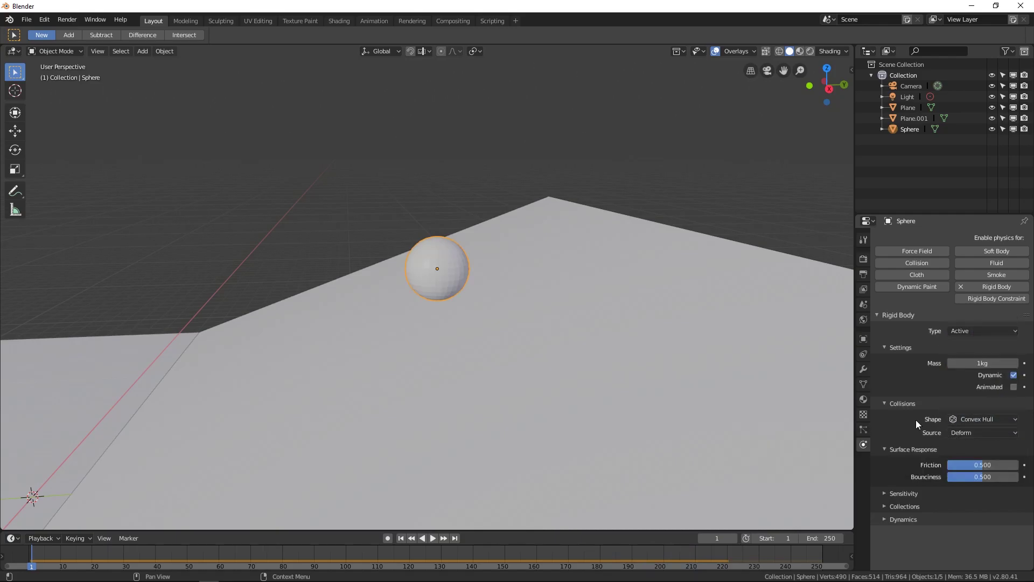